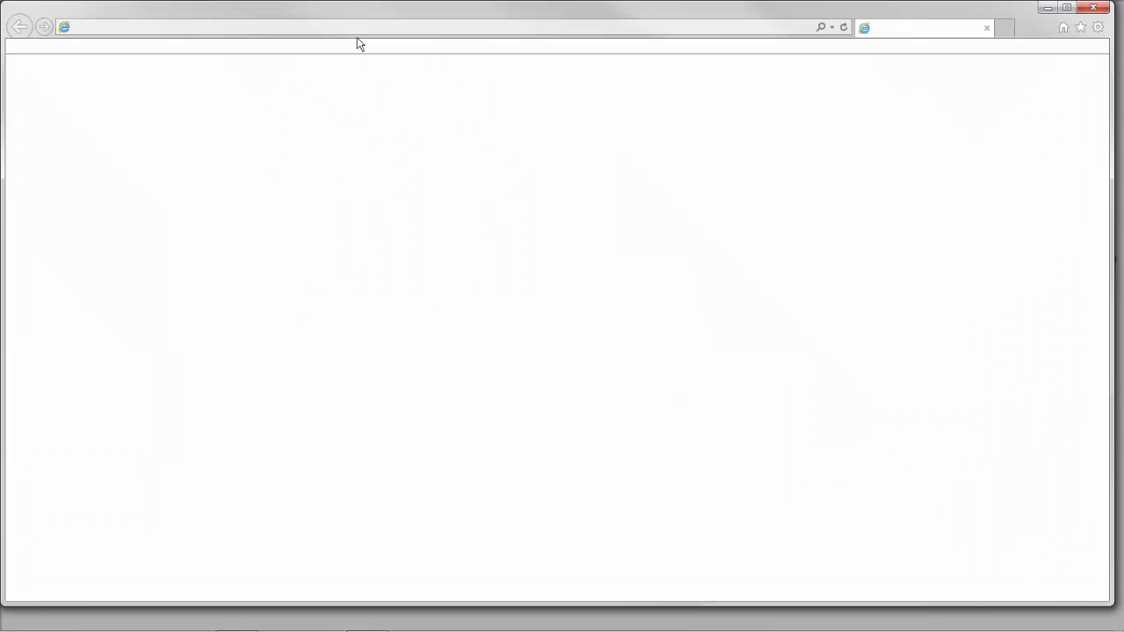
pyautogui.click(367, 26)
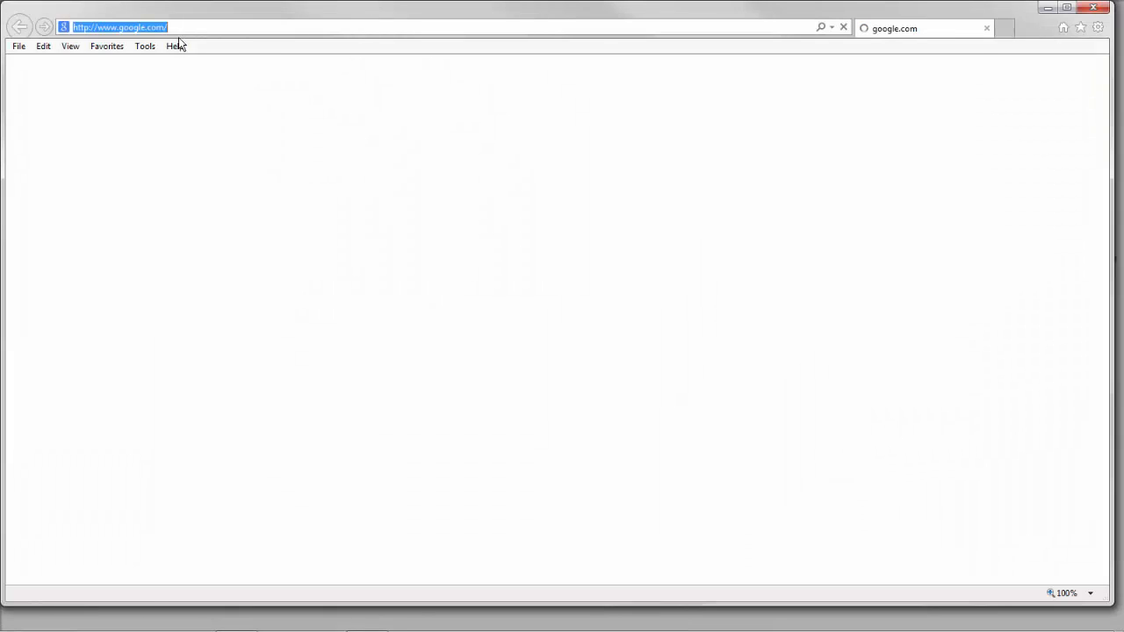
pyautogui.moveTo(178, 27); pyautogui.dragTo(103, 27)
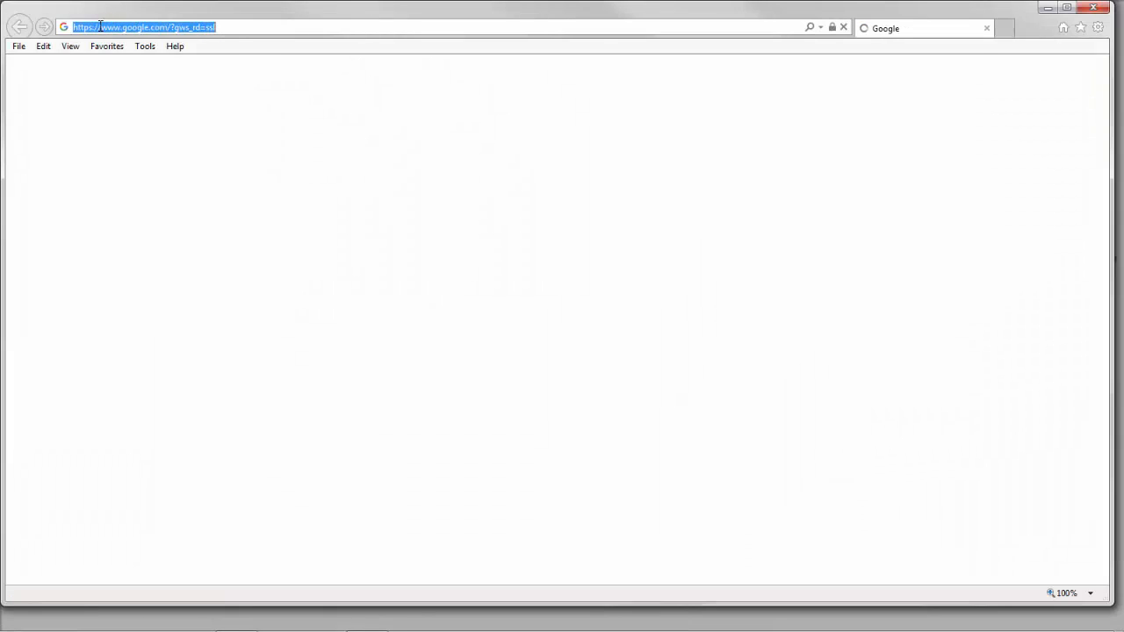
pyautogui.write('https://')
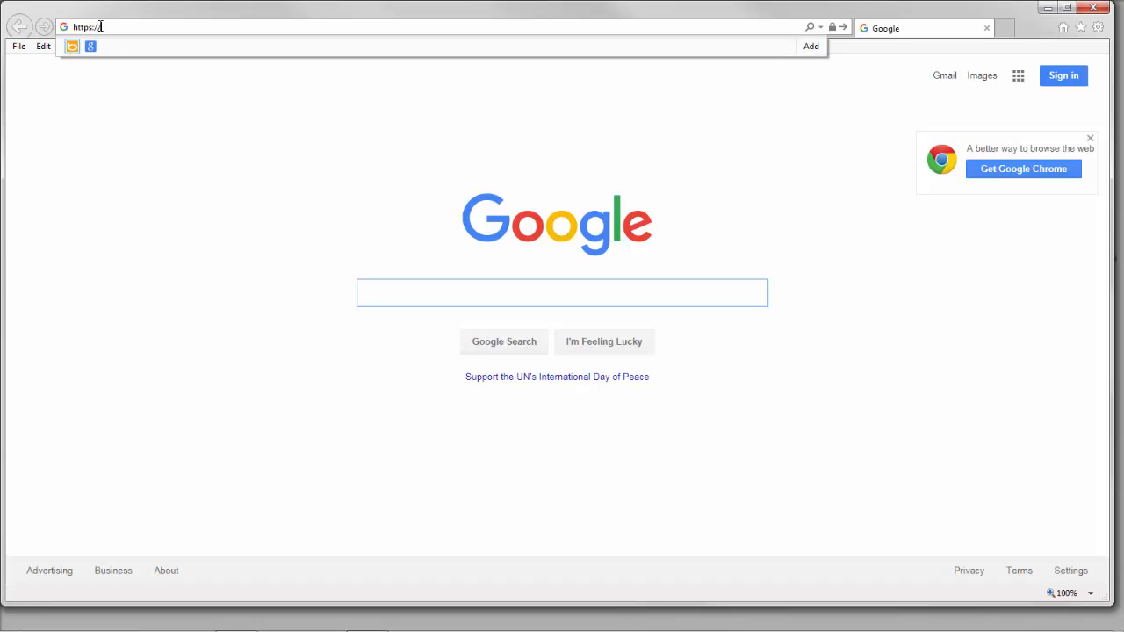
pyautogui.write('qa4520.codemetroqa.com/')
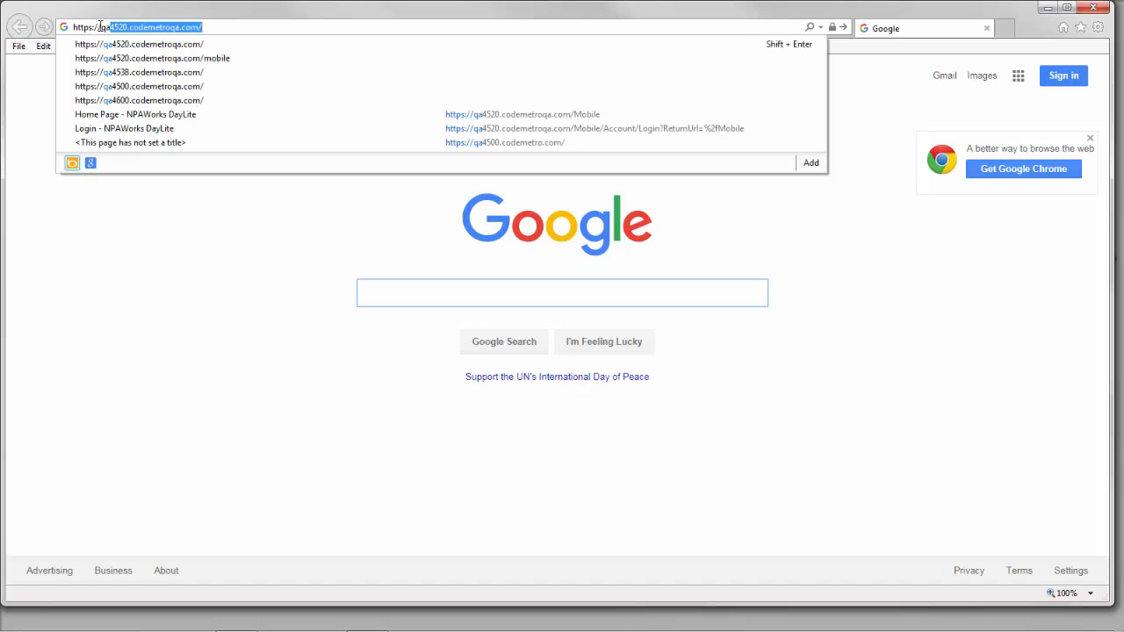
pyautogui.click(177, 62)
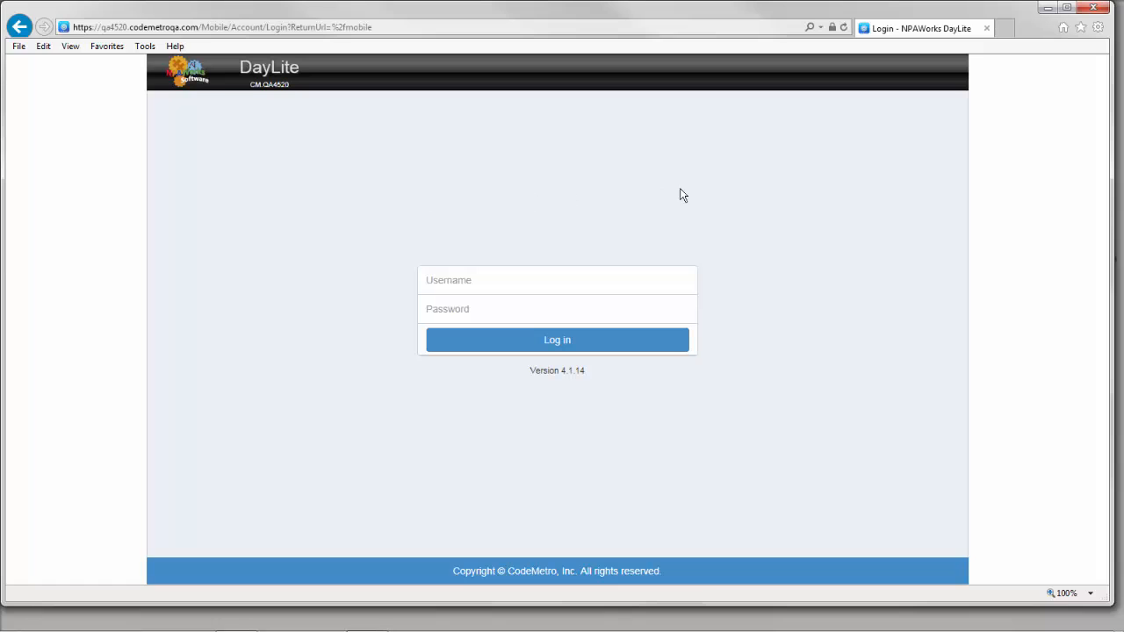
# Log in with the account username and password, and allow the site to track the physical location once
pyautogui.click(652, 288)
pyautogui.press('Tab')
pyautogui.click(560, 349)
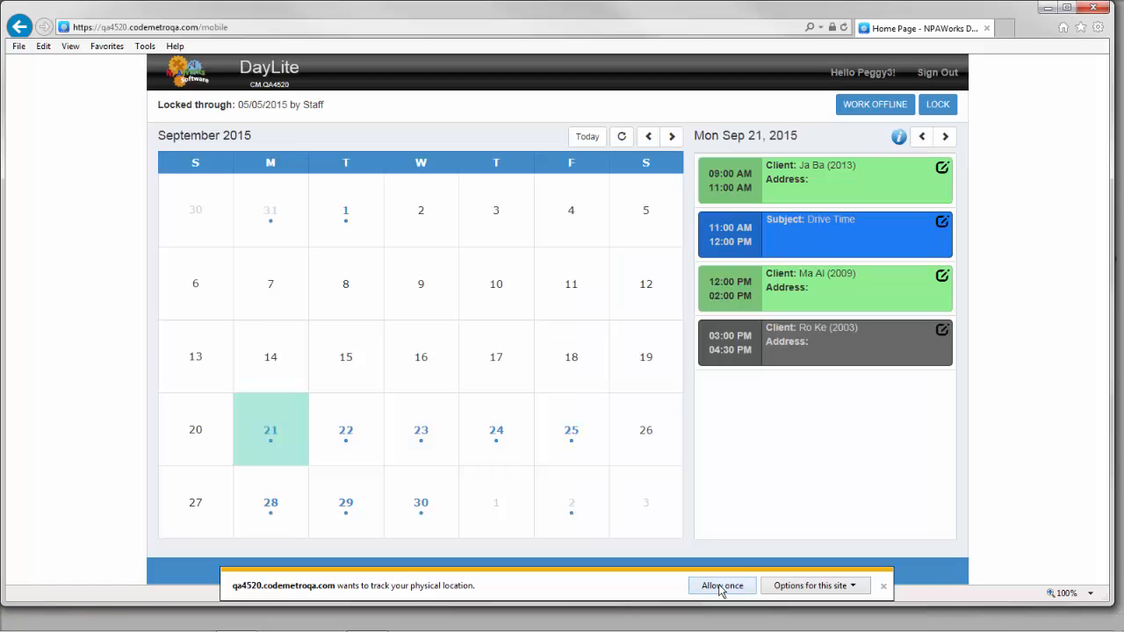
pyautogui.click(720, 586)
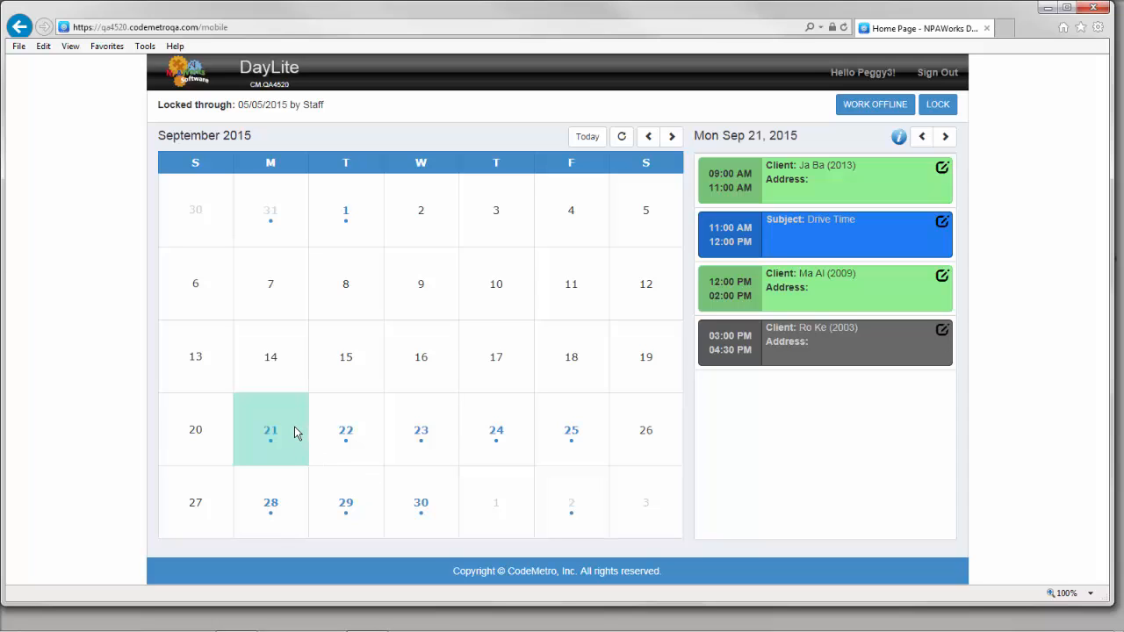
# View the appointments for September 22, 2015, and advance day by day to September 24
pyautogui.click(355, 417)
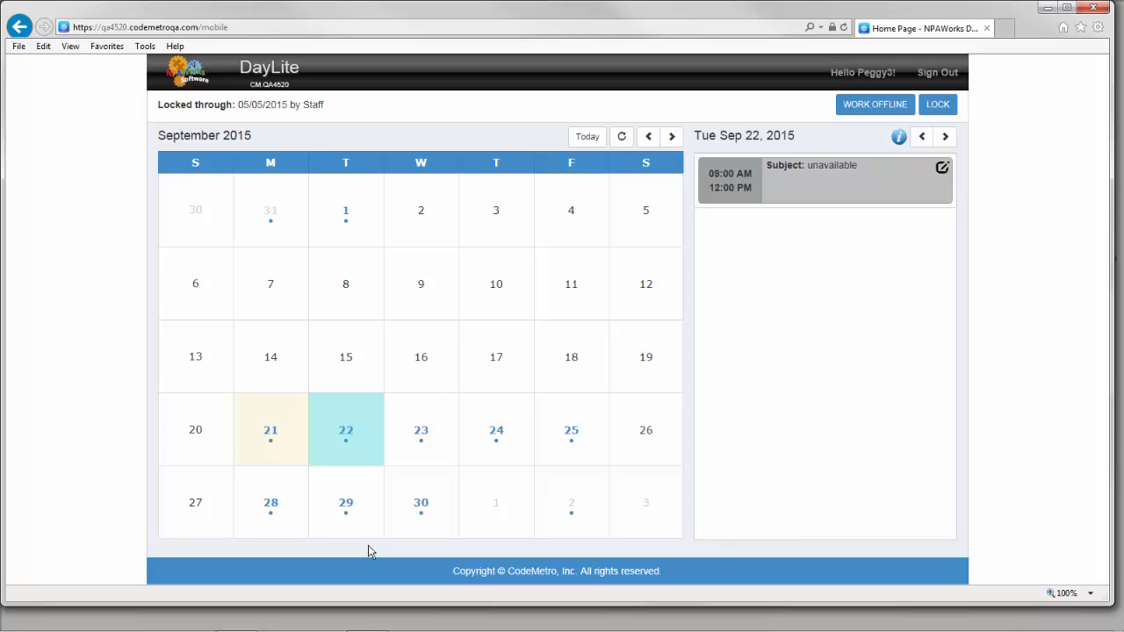
pyautogui.click(945, 138)
pyautogui.click(946, 138)
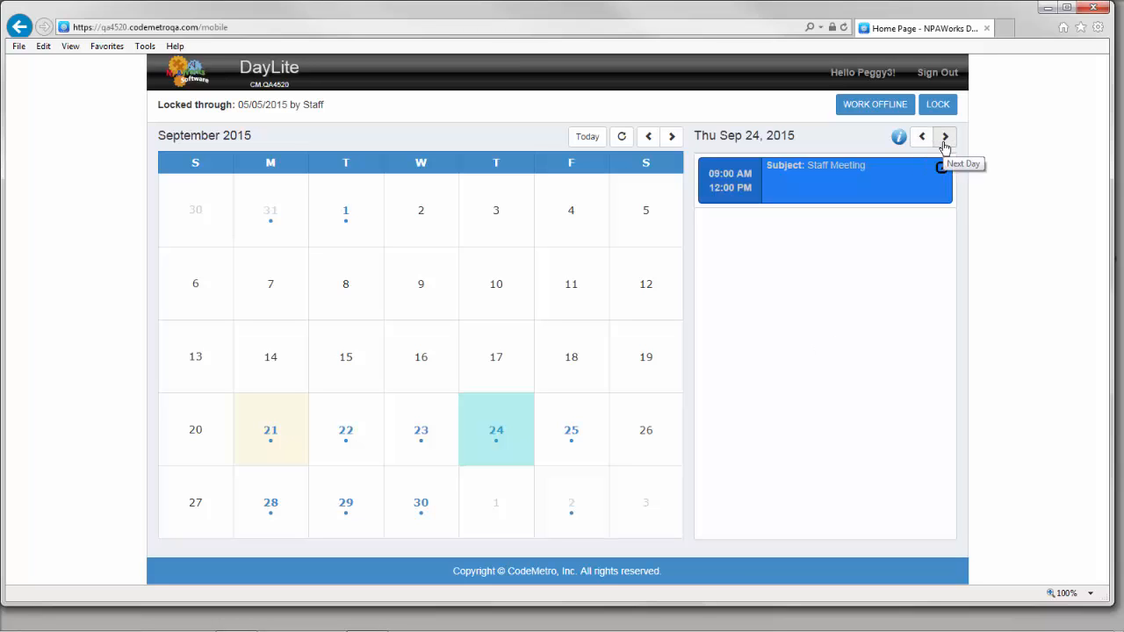
# Move the calendar back to August 2015, forward to September, and return it to today's date
pyautogui.click(648, 140)
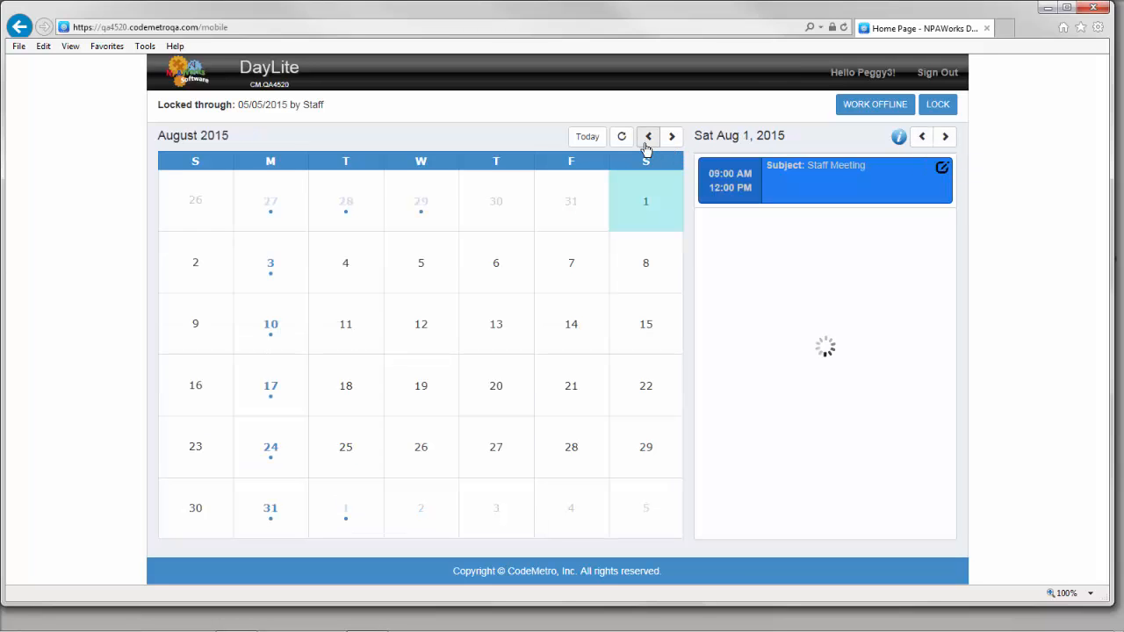
pyautogui.click(677, 140)
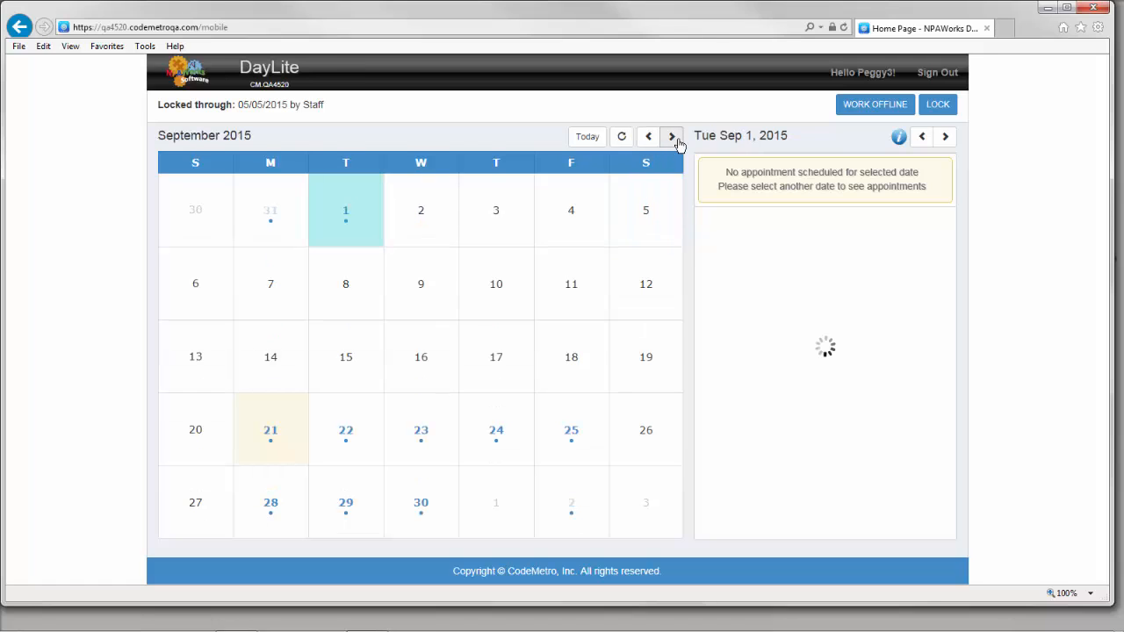
pyautogui.click(589, 141)
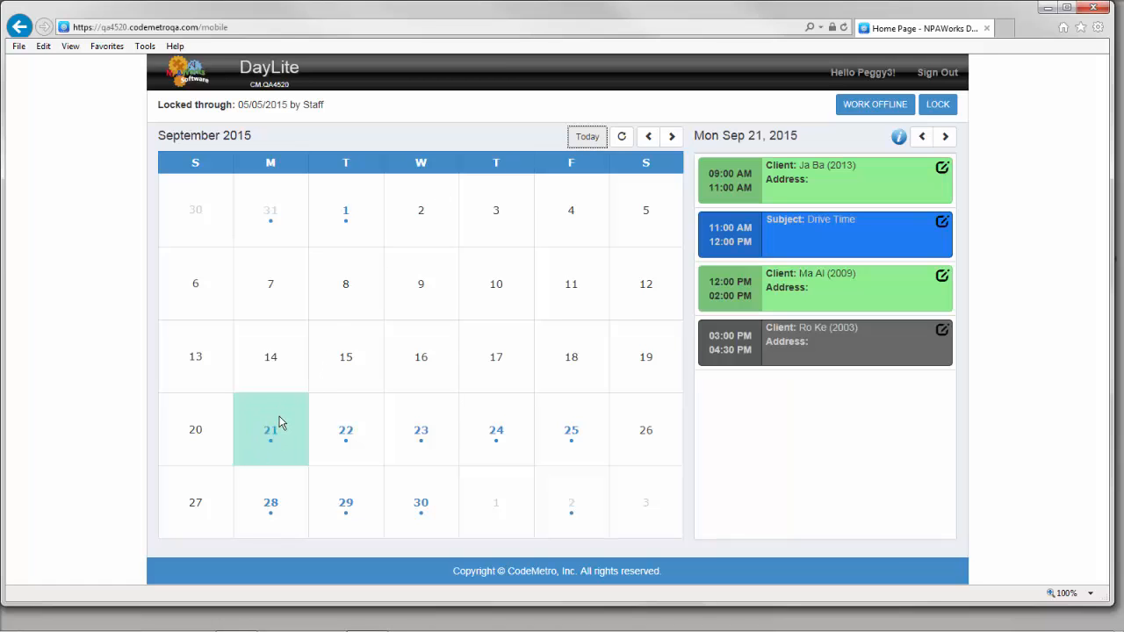
# Refresh the calendar and view the appointment color legend, closing it when done
pyautogui.click(621, 140)
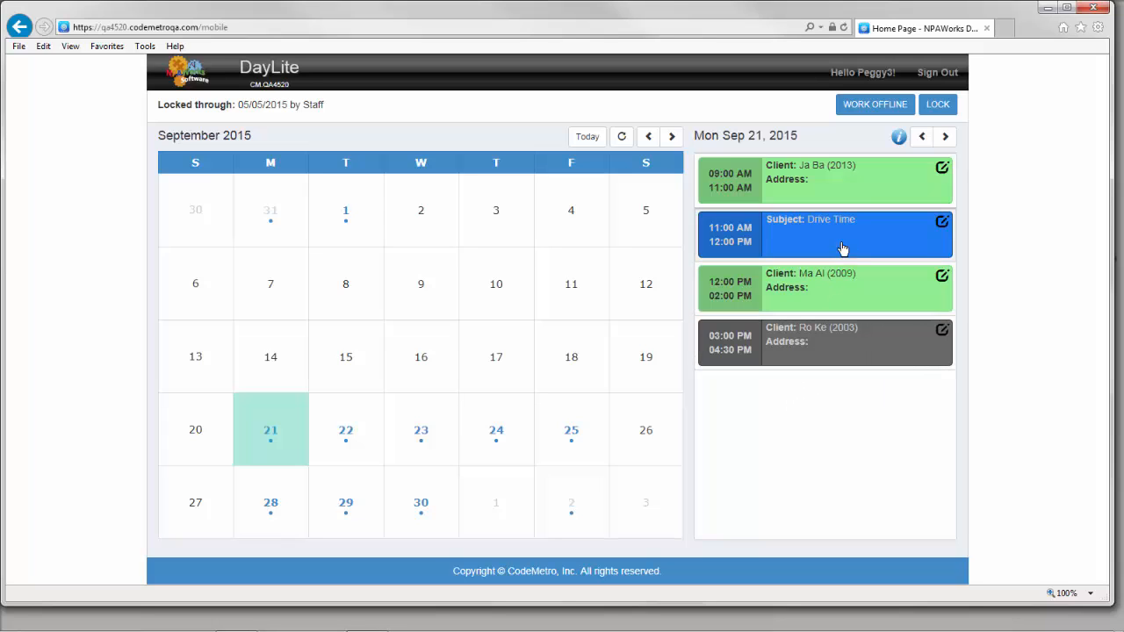
pyautogui.click(899, 137)
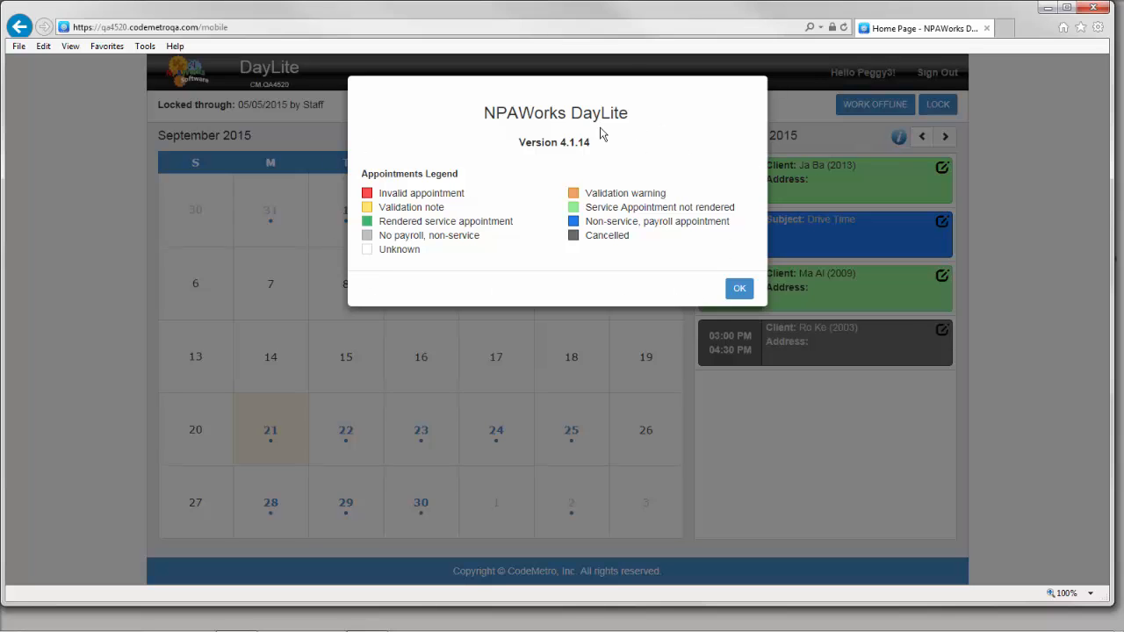
pyautogui.click(739, 288)
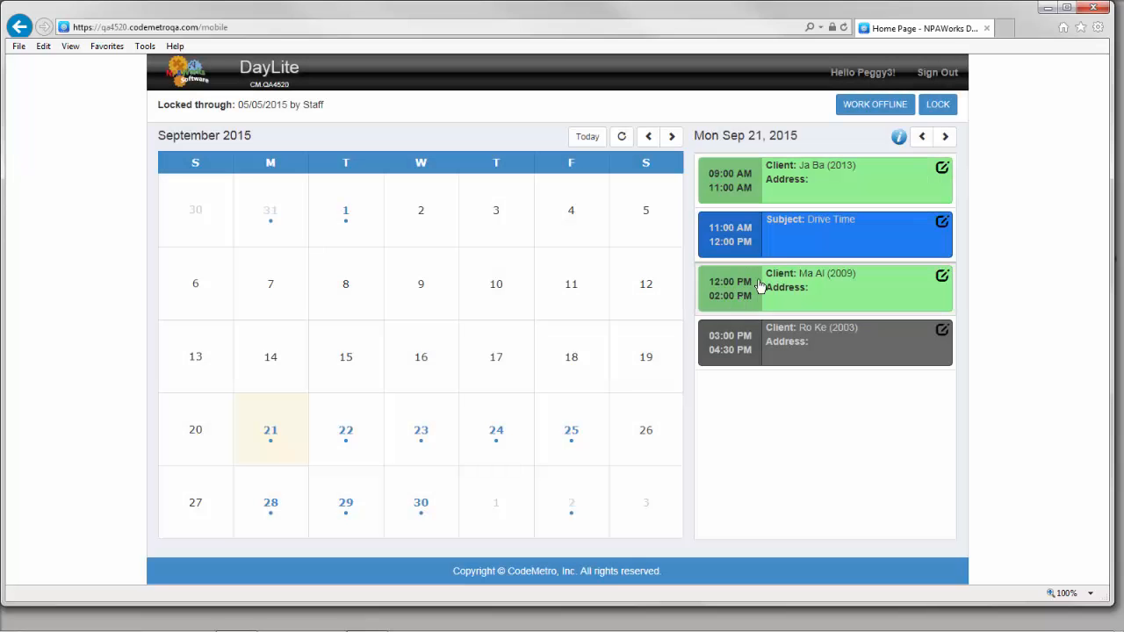
# Review the Advanced, Service, Insurance Billing and General details of the 12:00 PM appointment, and return to the calendar
pyautogui.click(885, 183)
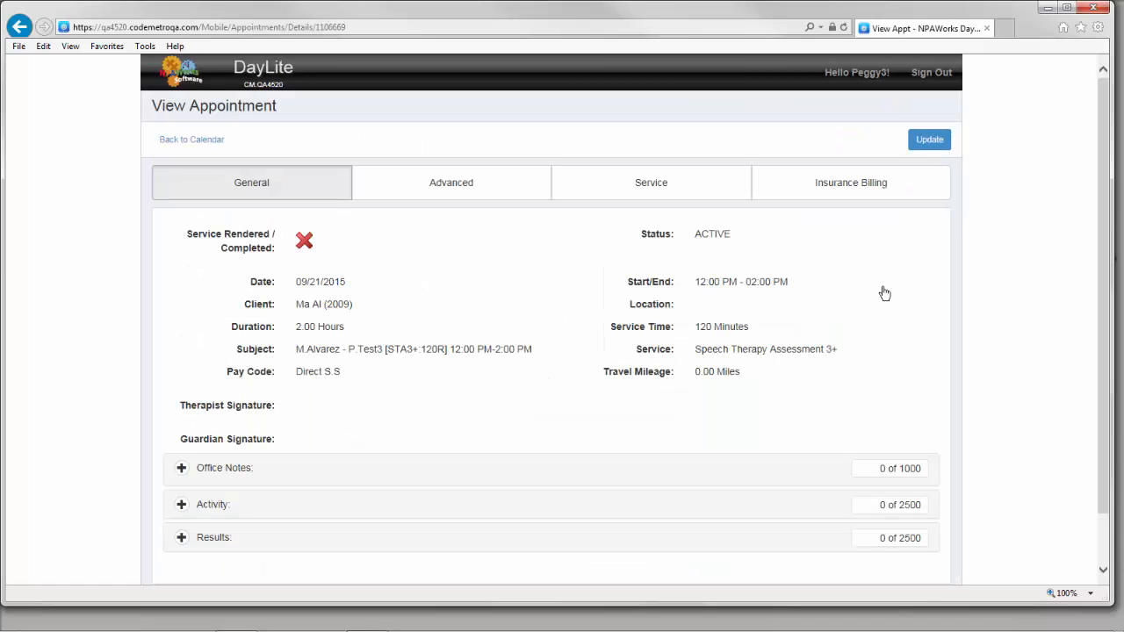
pyautogui.click(450, 180)
pyautogui.click(696, 195)
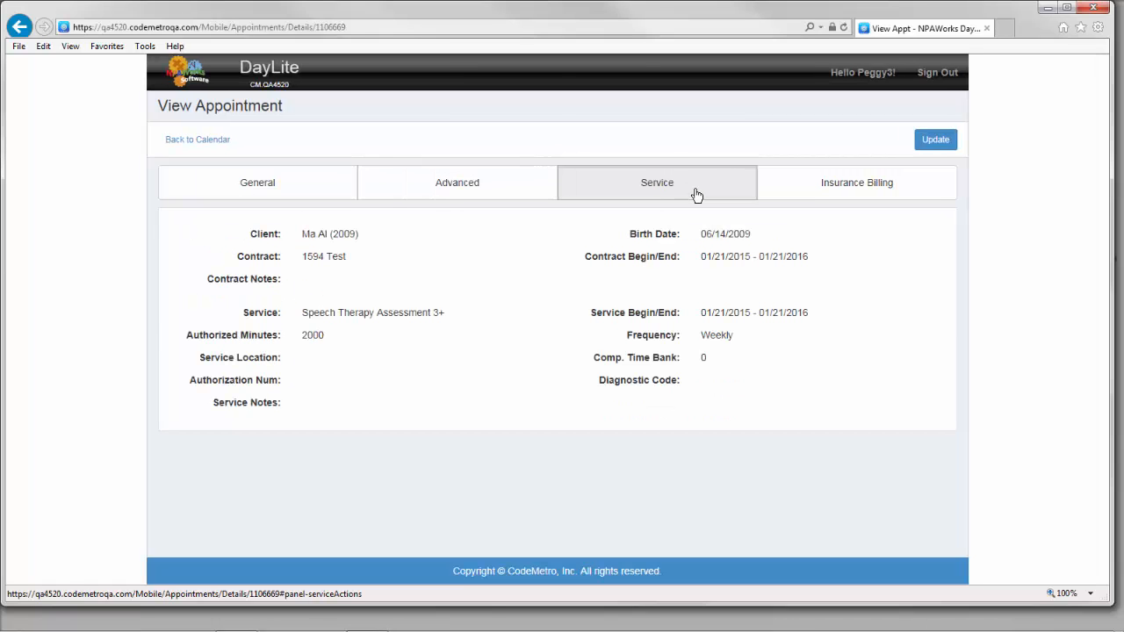
pyautogui.click(805, 187)
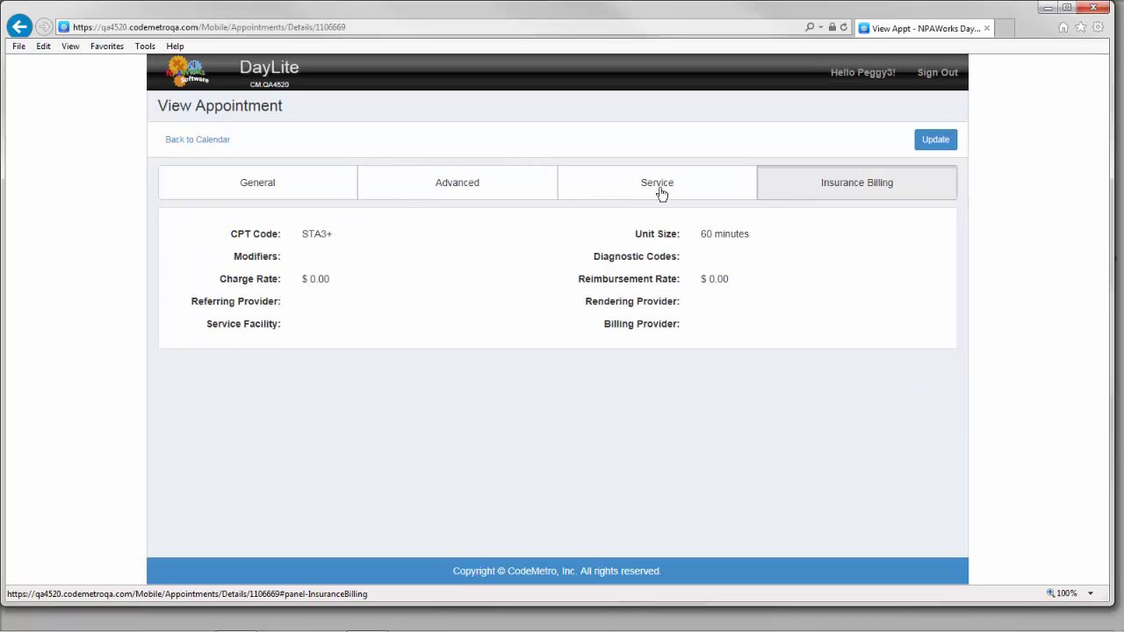
pyautogui.click(247, 192)
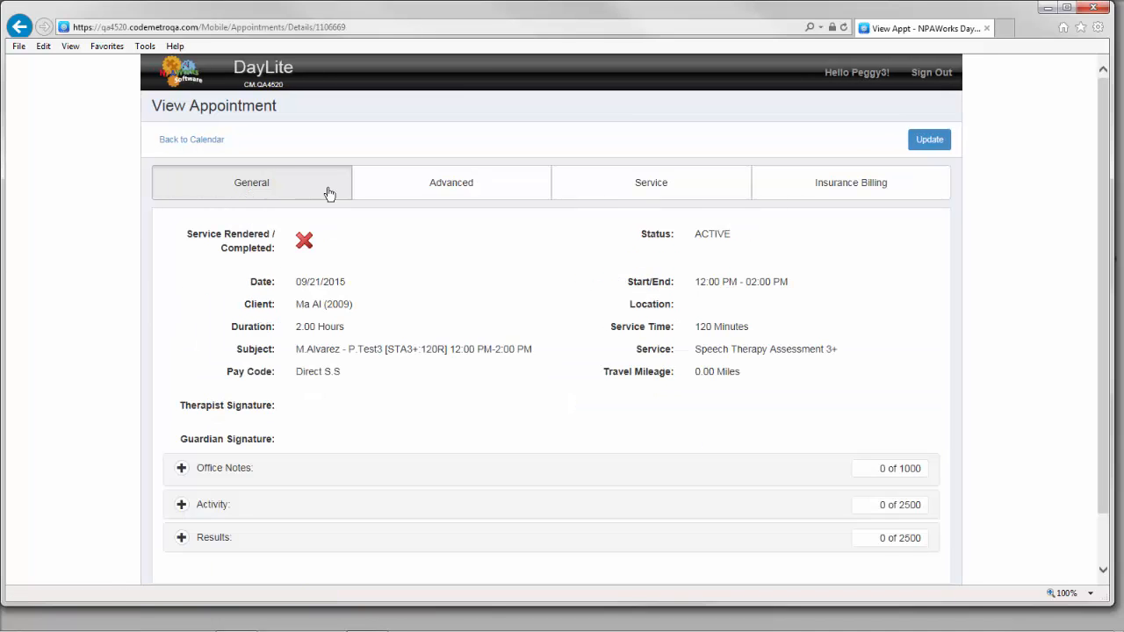
pyautogui.click(215, 139)
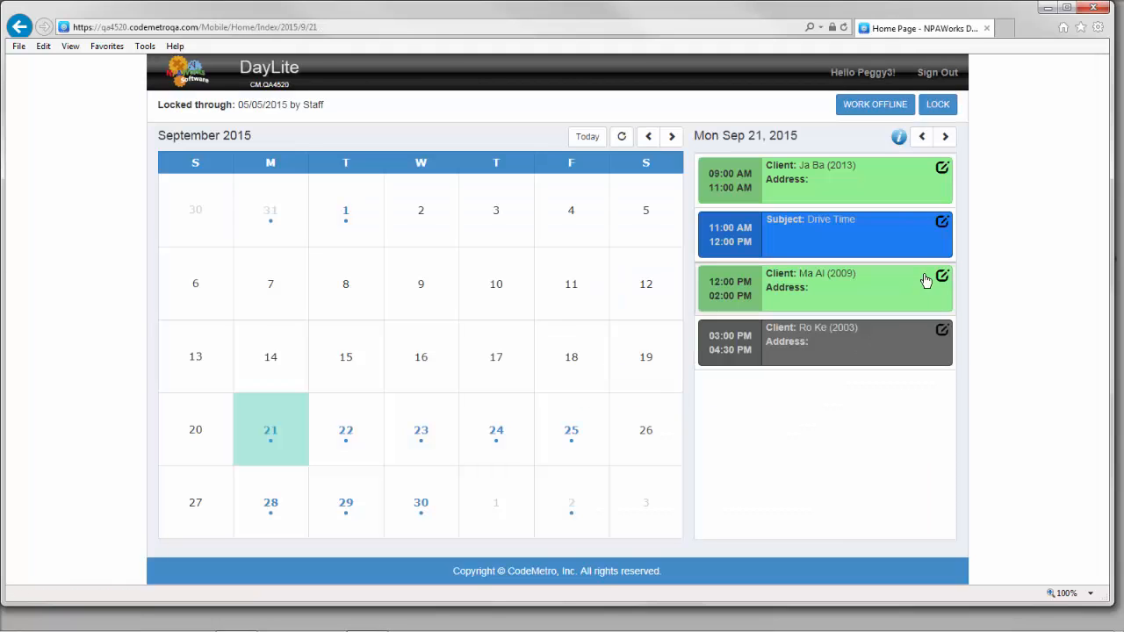
# Open the 12:00 PM appointment on September 21 for updating
pyautogui.click(947, 278)
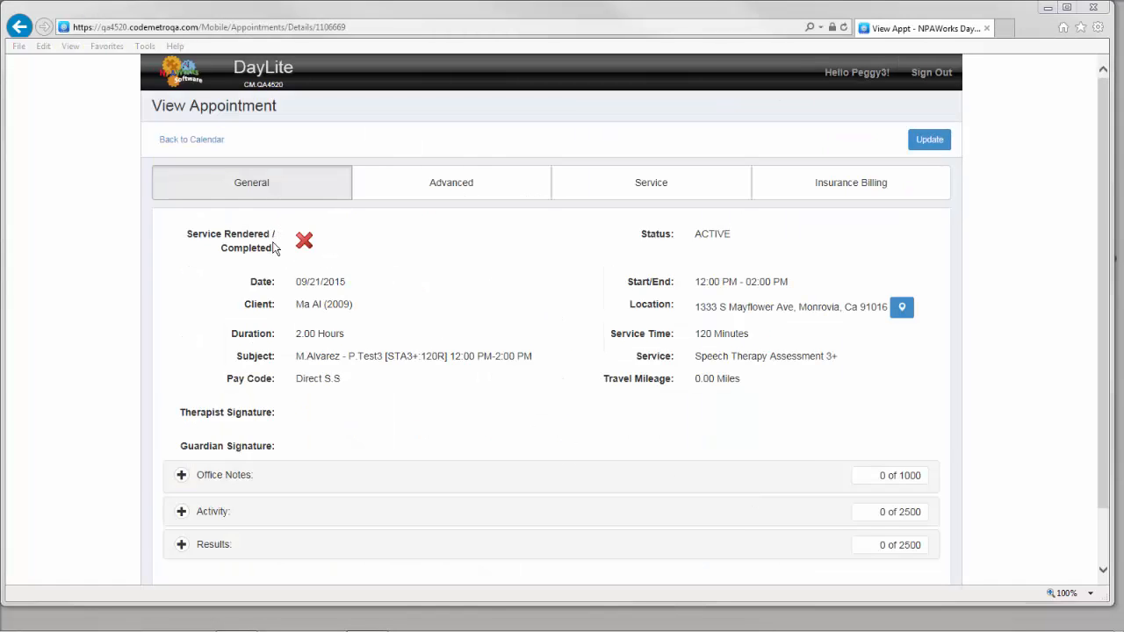
pyautogui.click(931, 144)
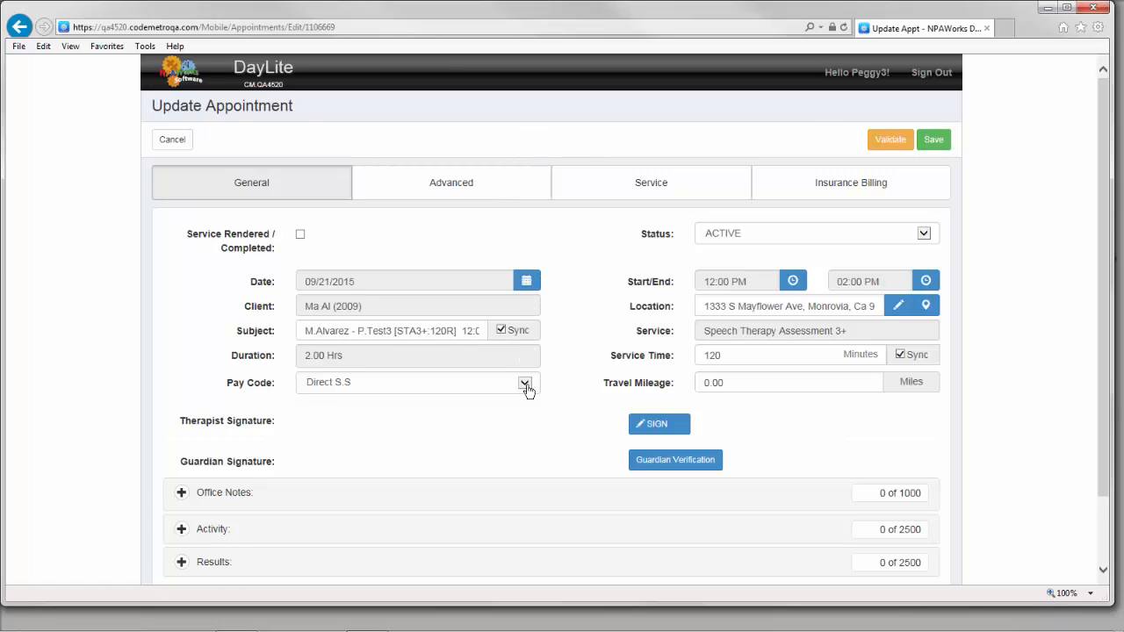
# Look at the appointment's date picker, start time picker and status options without changing any of them
pyautogui.click(527, 281)
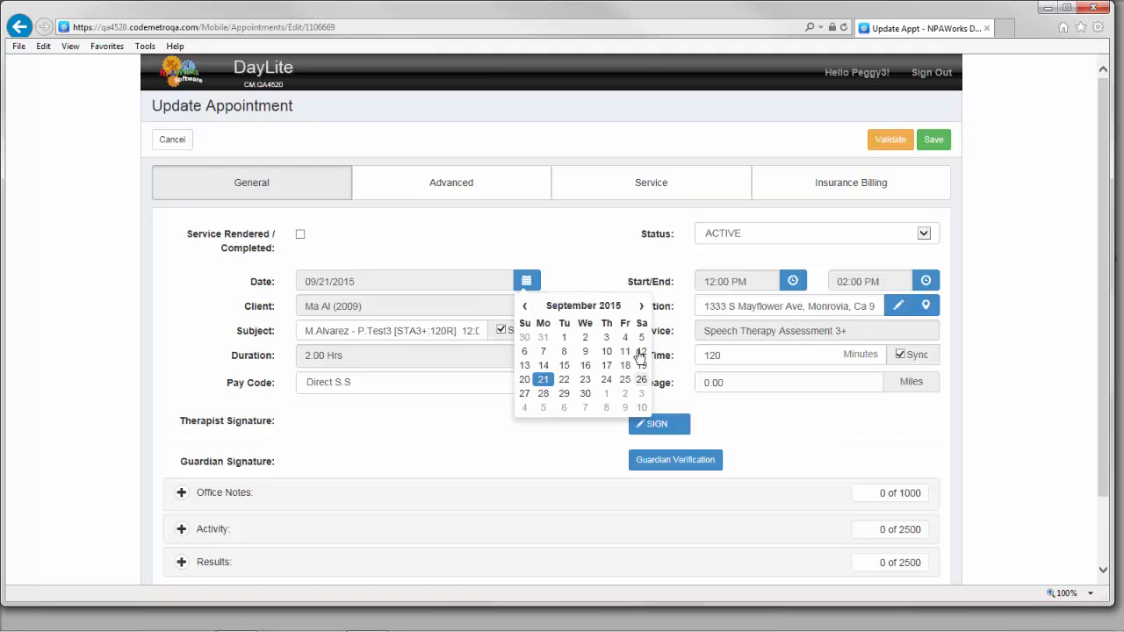
pyautogui.click(607, 260)
pyautogui.click(793, 283)
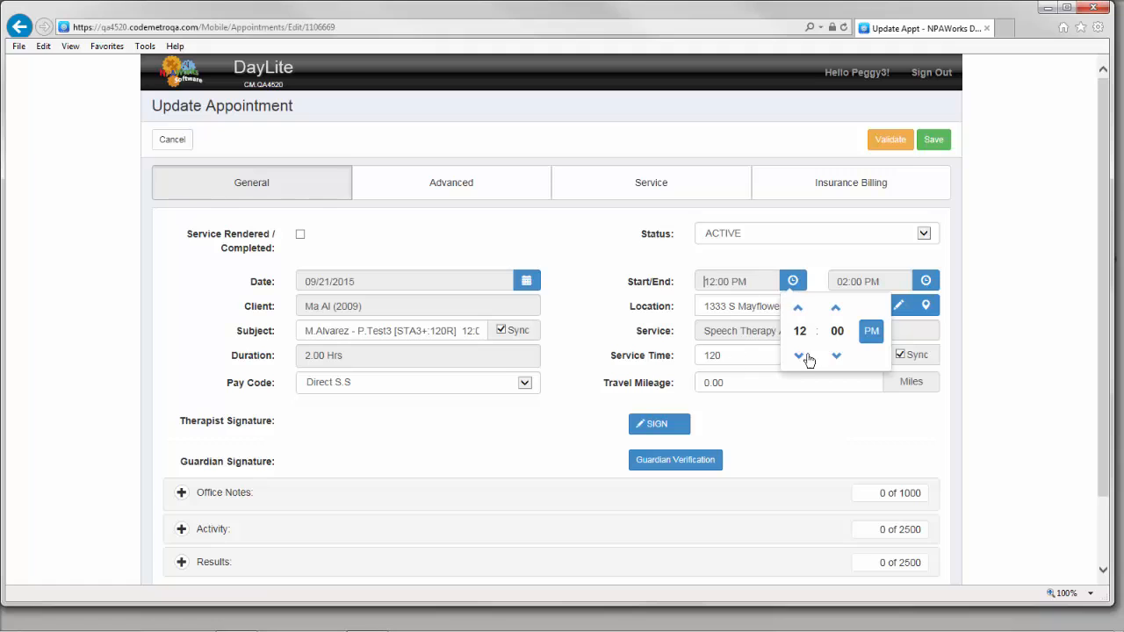
pyautogui.click(924, 233)
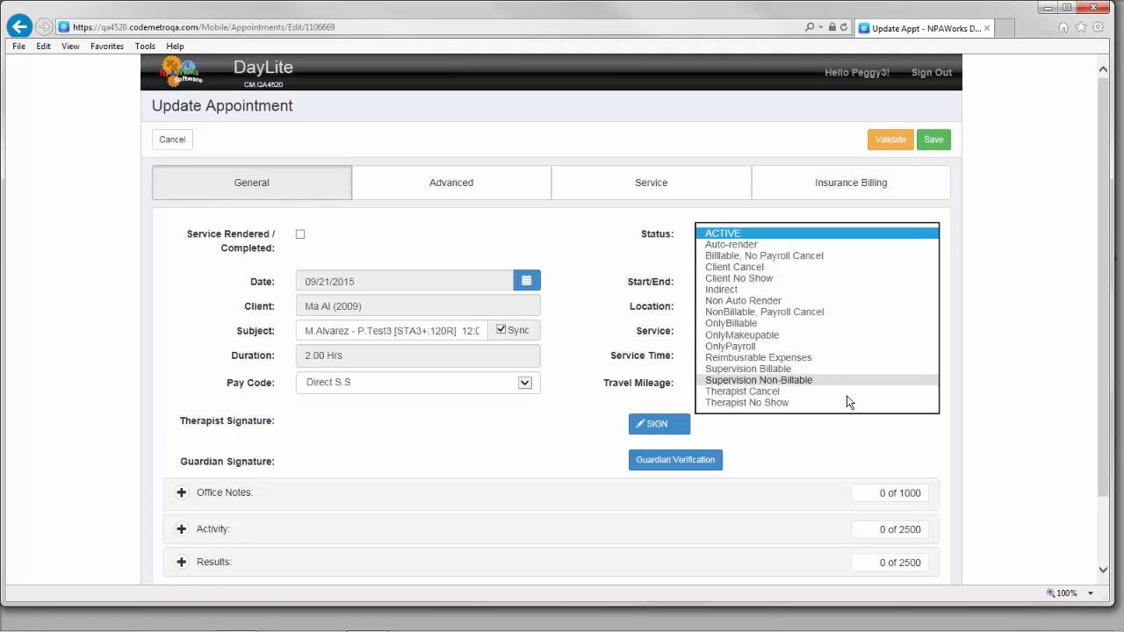
pyautogui.click(641, 242)
# Select the appointment's location address, view it on the map, and close the map window
pyautogui.click(708, 306)
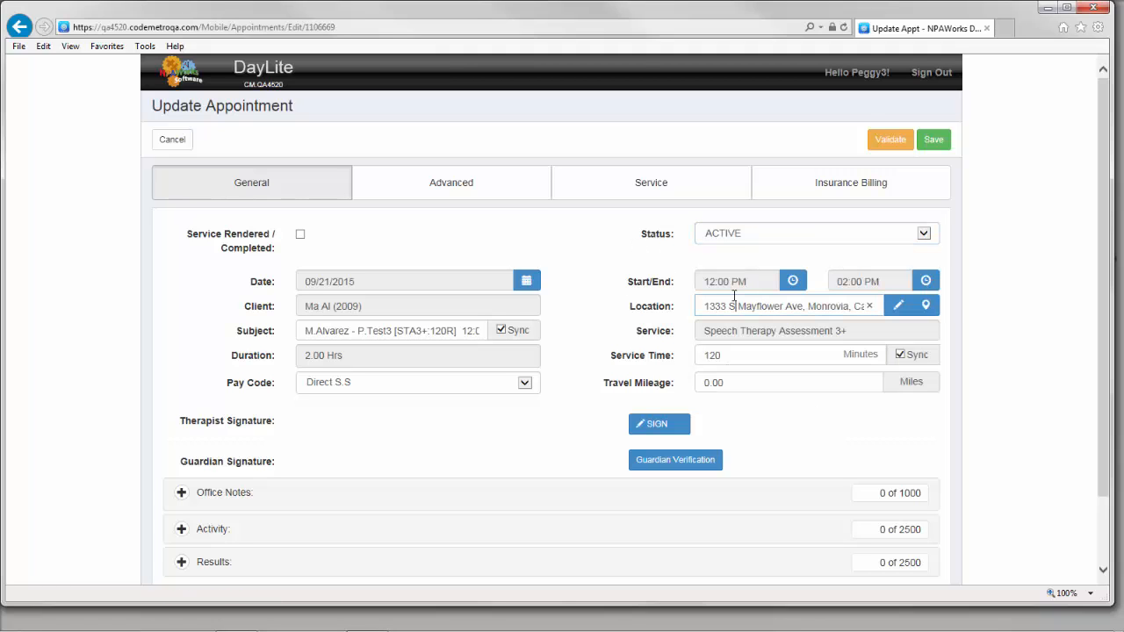
pyautogui.moveTo(706, 307); pyautogui.dragTo(860, 313)
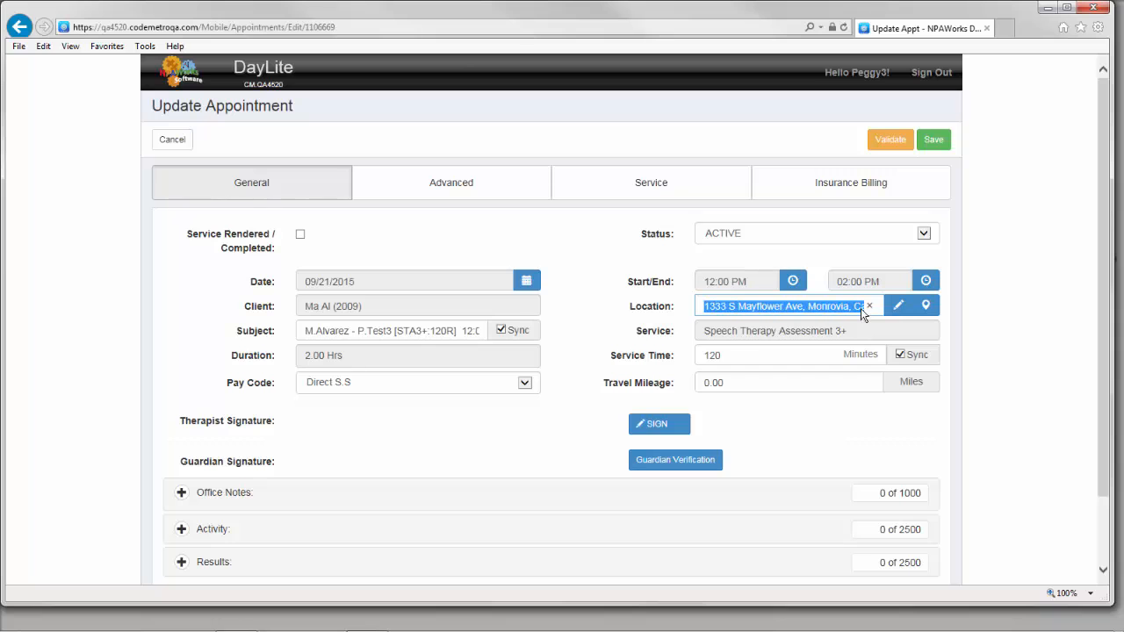
pyautogui.click(928, 306)
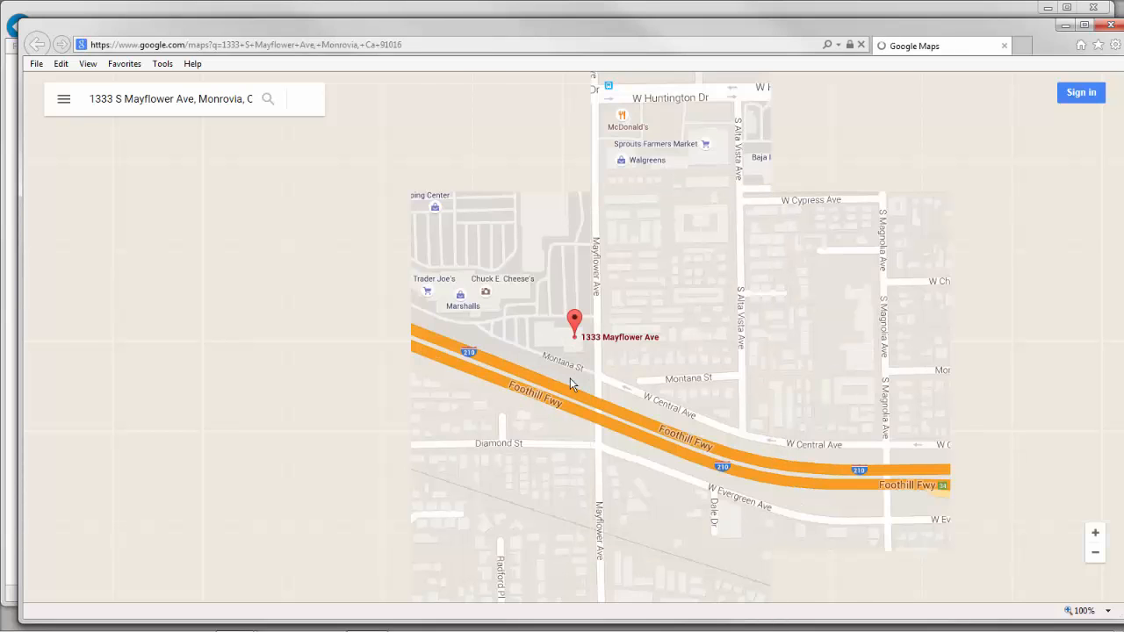
pyautogui.click(1111, 29)
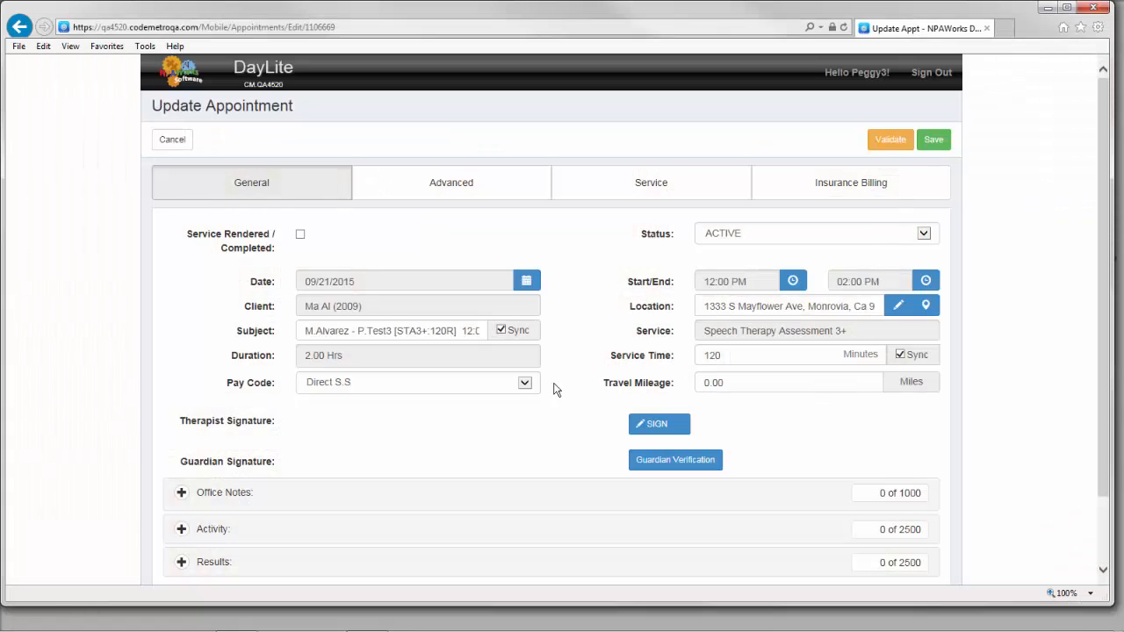
# Mark the appointment as service rendered/completed and check the recorded time and location
pyautogui.click(301, 237)
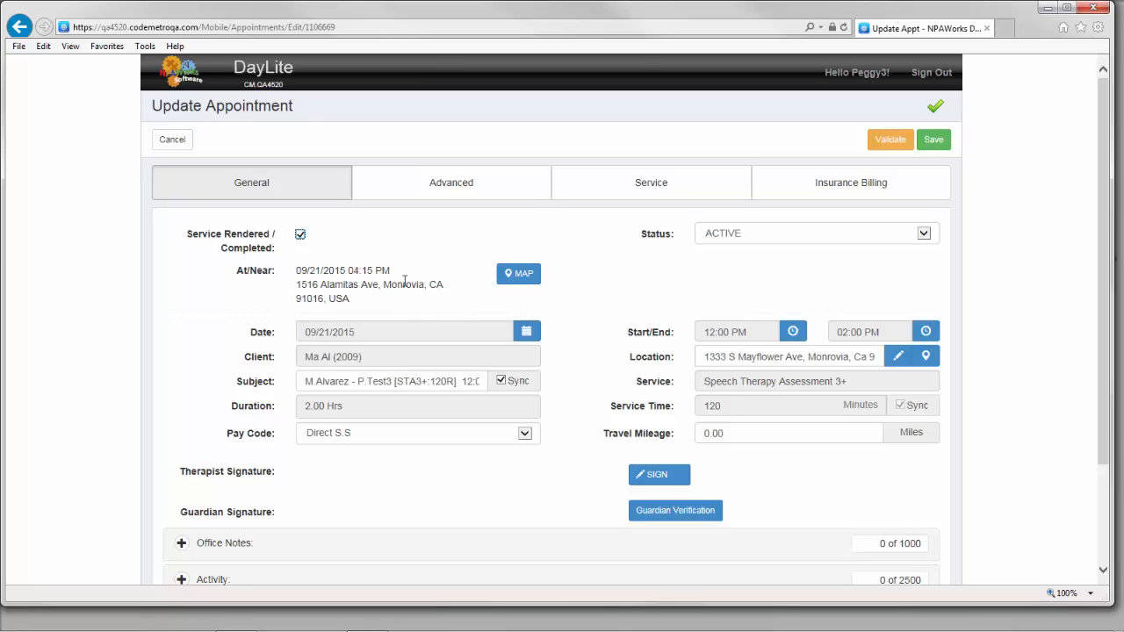
pyautogui.moveTo(391, 272); pyautogui.dragTo(313, 273)
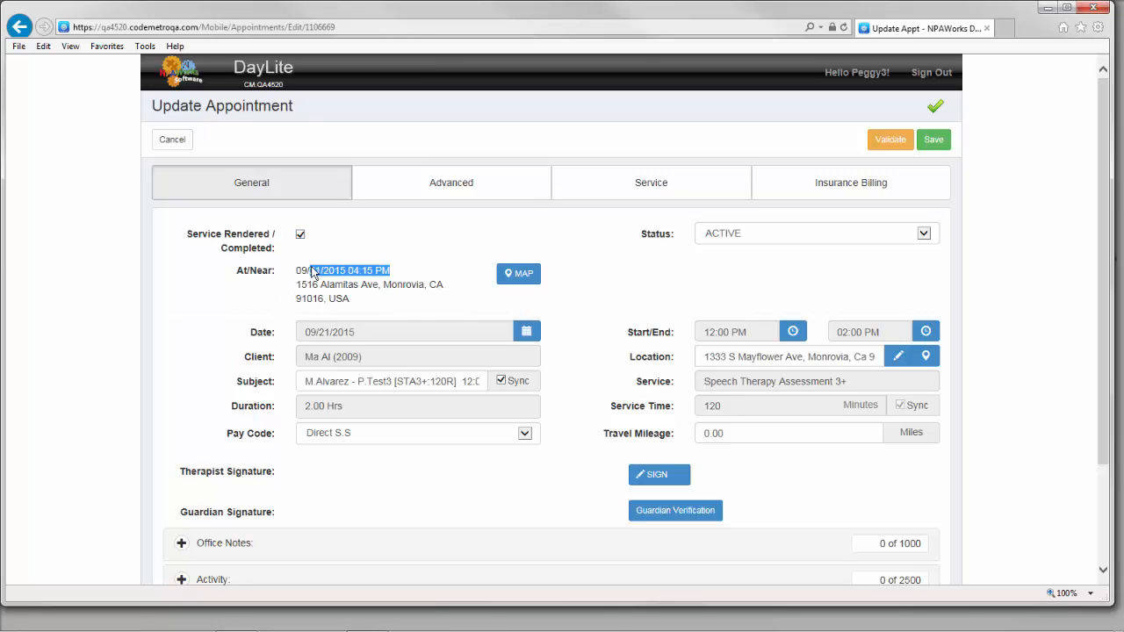
pyautogui.click(293, 314)
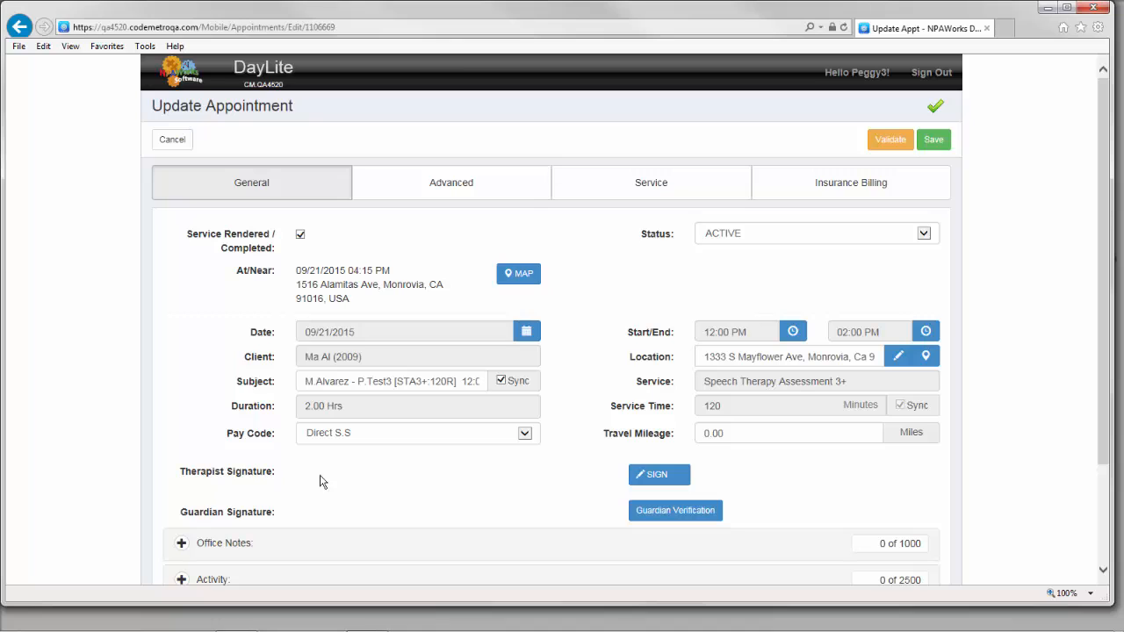
# Draw a therapist signature on the appointment, clear it, draw a new one, and accept it
pyautogui.click(673, 476)
pyautogui.moveTo(410, 245)
pyautogui.mouseDown()
pyautogui.moveTo(519, 276)
pyautogui.moveTo(477, 276)
pyautogui.moveTo(575, 255)
pyautogui.moveTo(565, 260)
pyautogui.moveTo(600, 283)
pyautogui.moveTo(627, 248)
pyautogui.moveTo(687, 272)
pyautogui.moveTo(727, 263)
pyautogui.mouseUp()
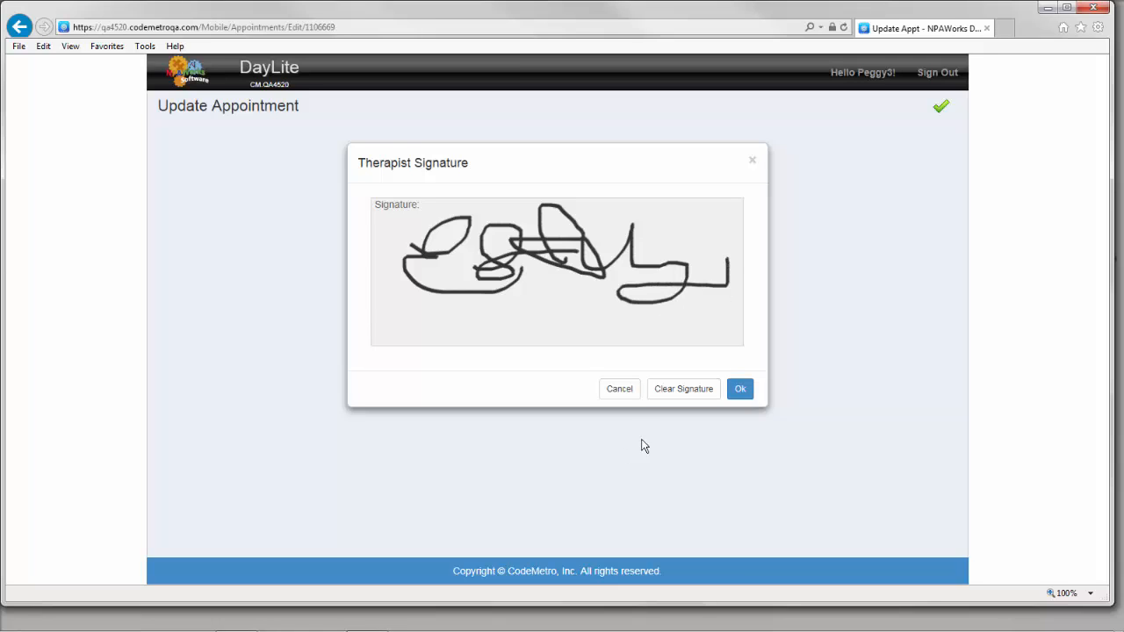
pyautogui.click(694, 393)
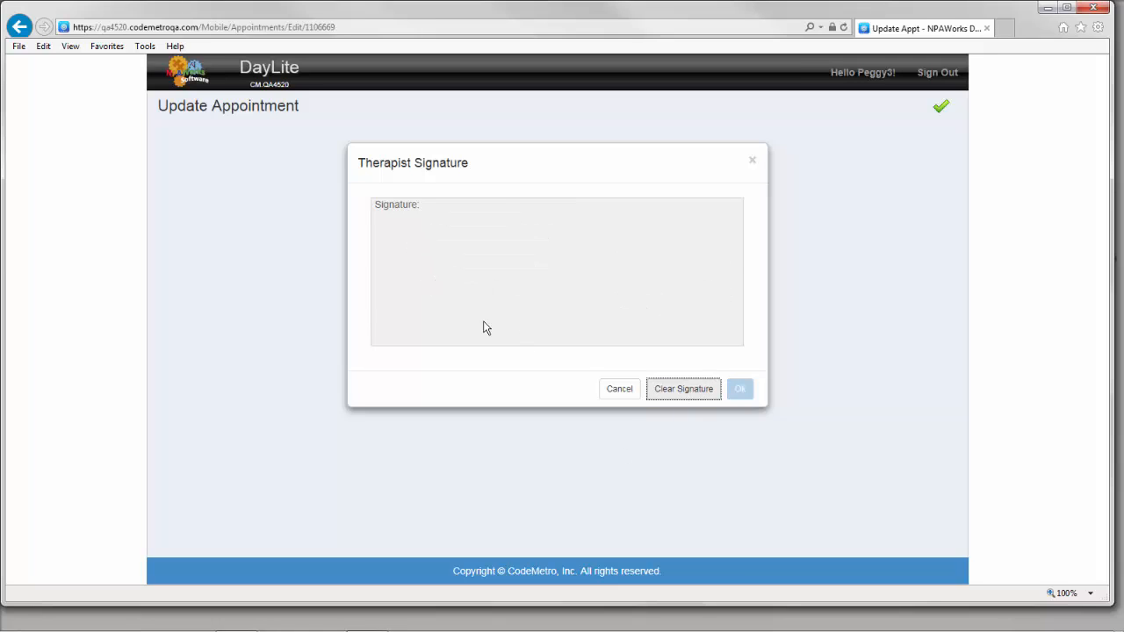
pyautogui.moveTo(468, 312)
pyautogui.mouseDown()
pyautogui.moveTo(492, 289)
pyautogui.moveTo(628, 277)
pyautogui.mouseUp()
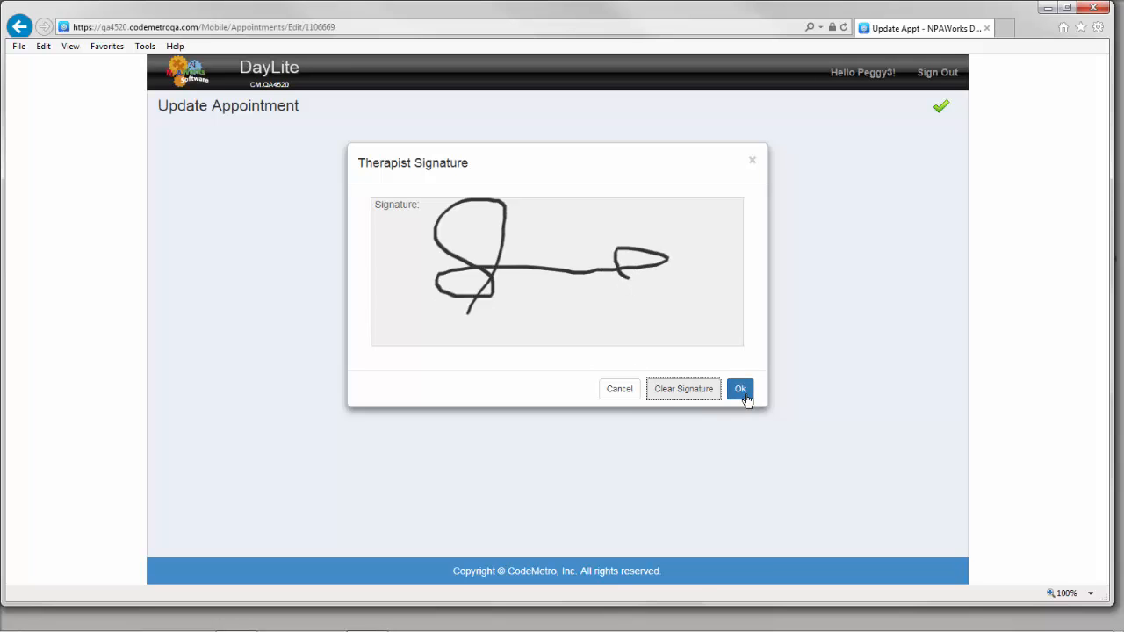
pyautogui.click(743, 394)
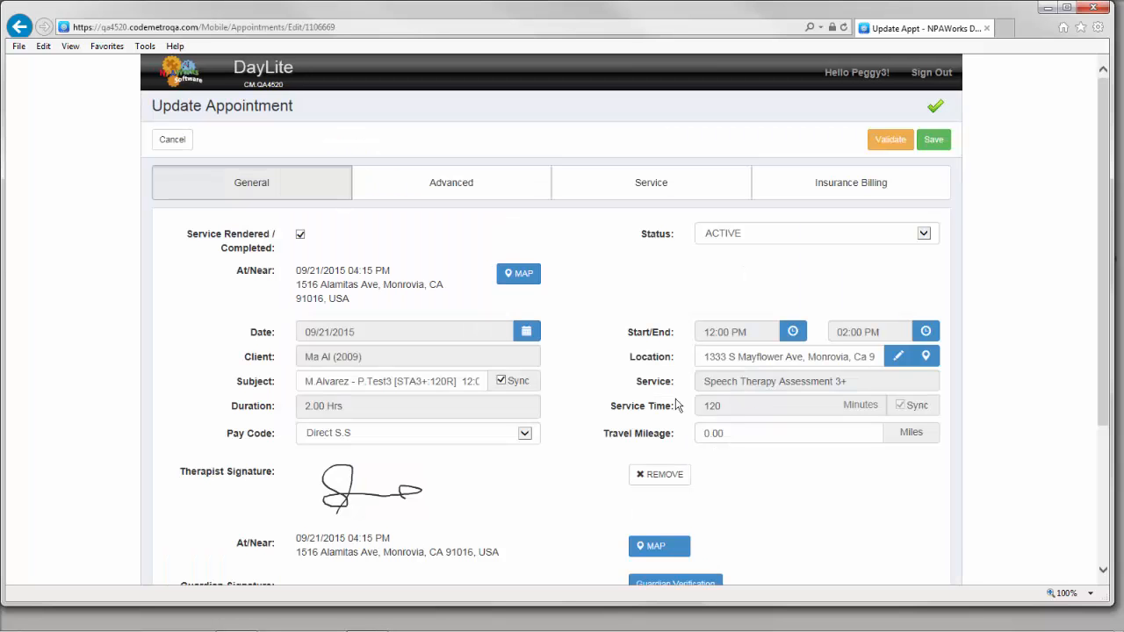
# Remove the therapist's signature from the appointment and confirm the removal
pyautogui.scroll(-2, 578, 448)
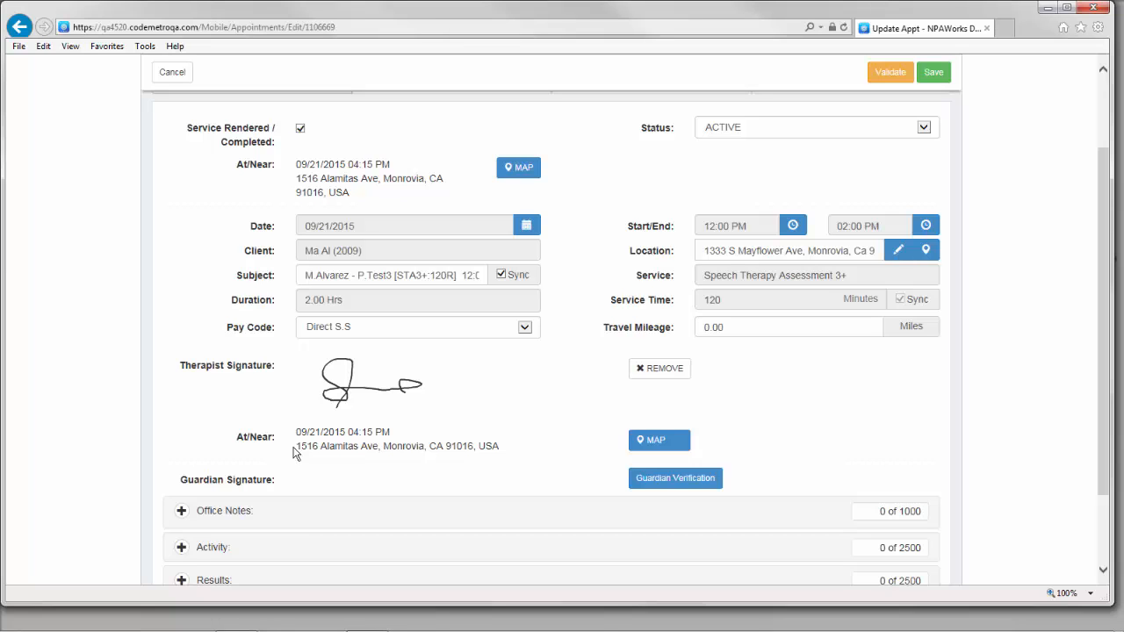
pyautogui.scroll(-2, 295, 452)
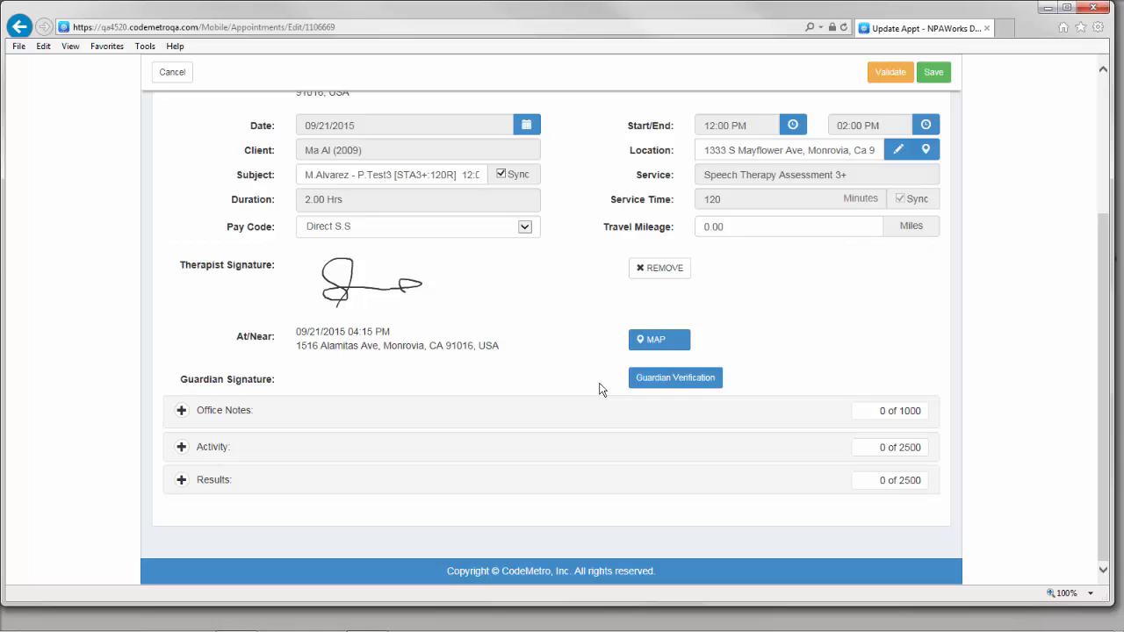
pyautogui.click(659, 268)
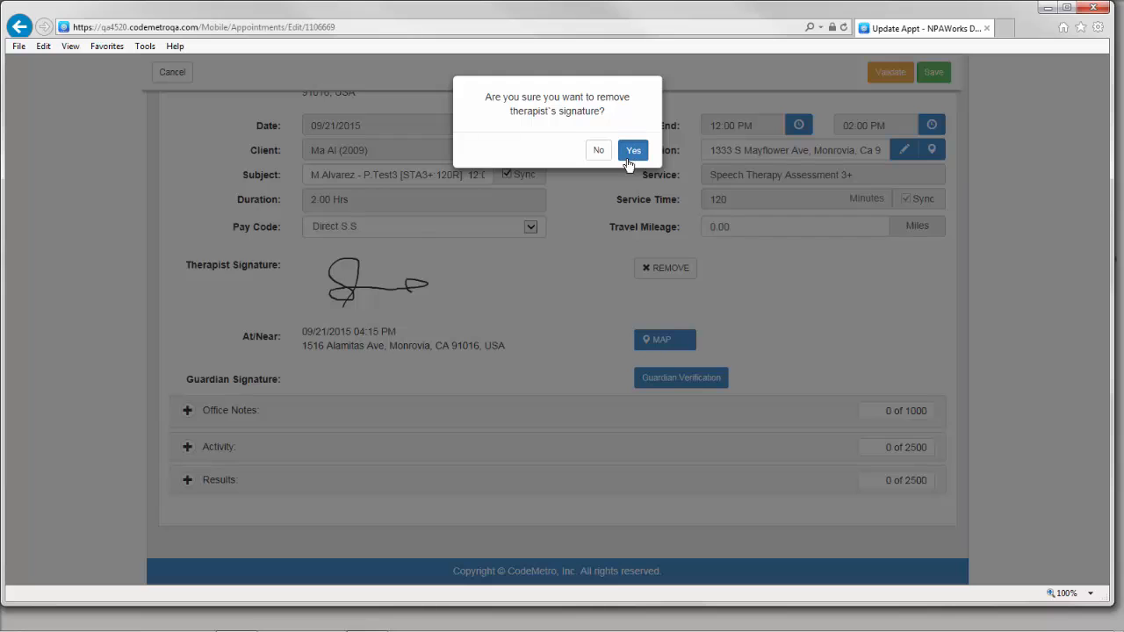
pyautogui.click(628, 160)
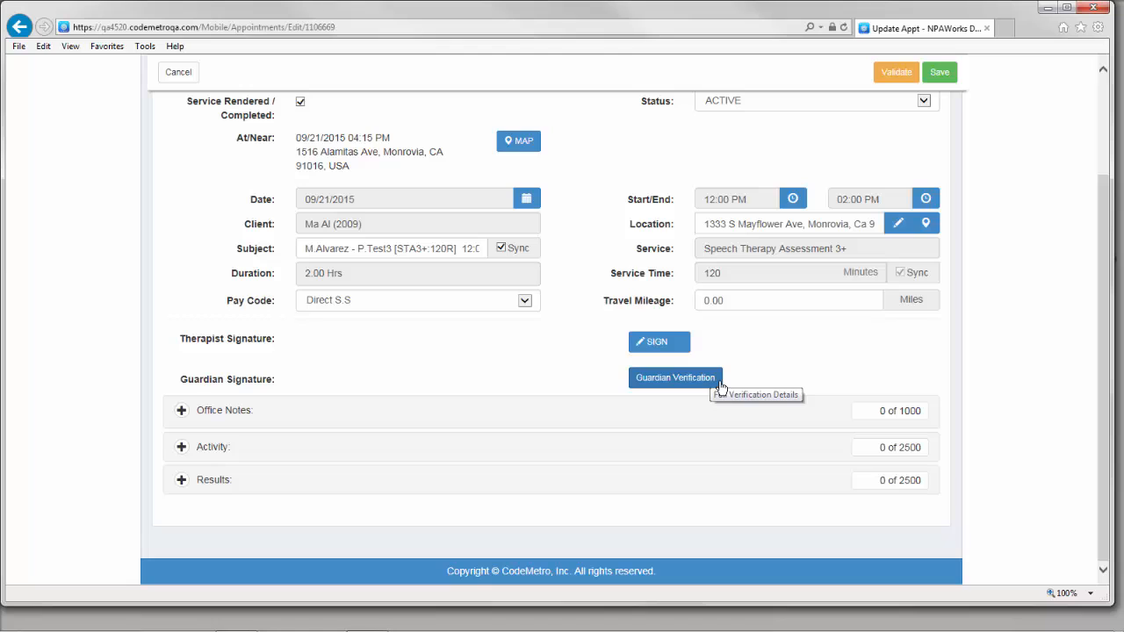
# Start the guardian verification for the appointment and draw the guardian's signature
pyautogui.click(677, 386)
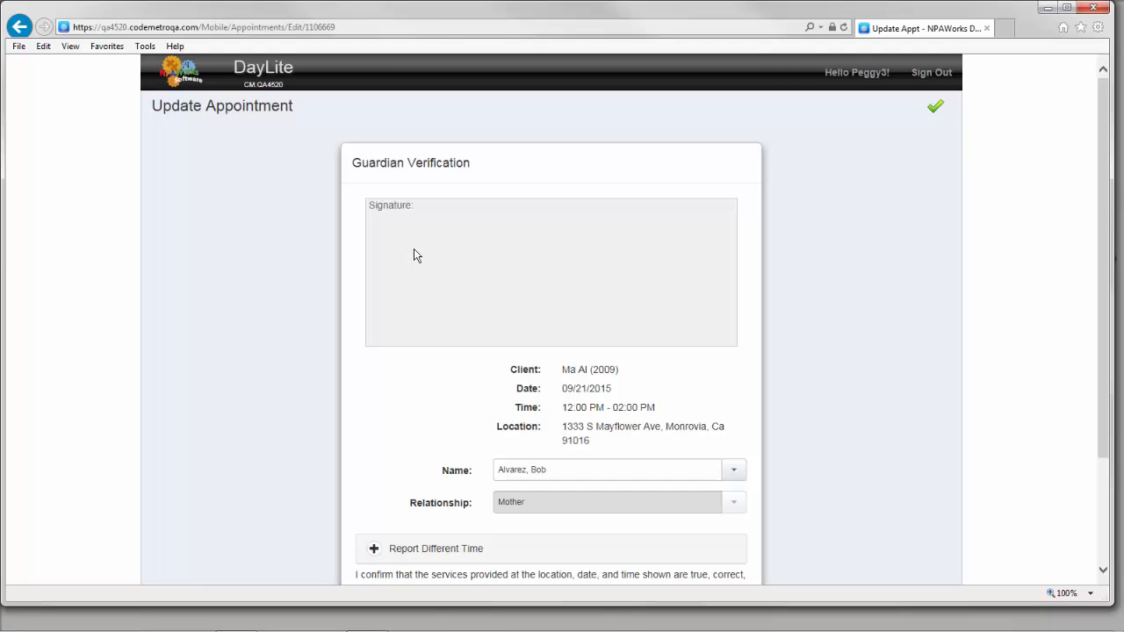
pyautogui.moveTo(466, 249)
pyautogui.mouseDown()
pyautogui.moveTo(514, 289)
pyautogui.moveTo(546, 277)
pyautogui.moveTo(547, 329)
pyautogui.moveTo(671, 221)
pyautogui.moveTo(715, 274)
pyautogui.mouseUp()
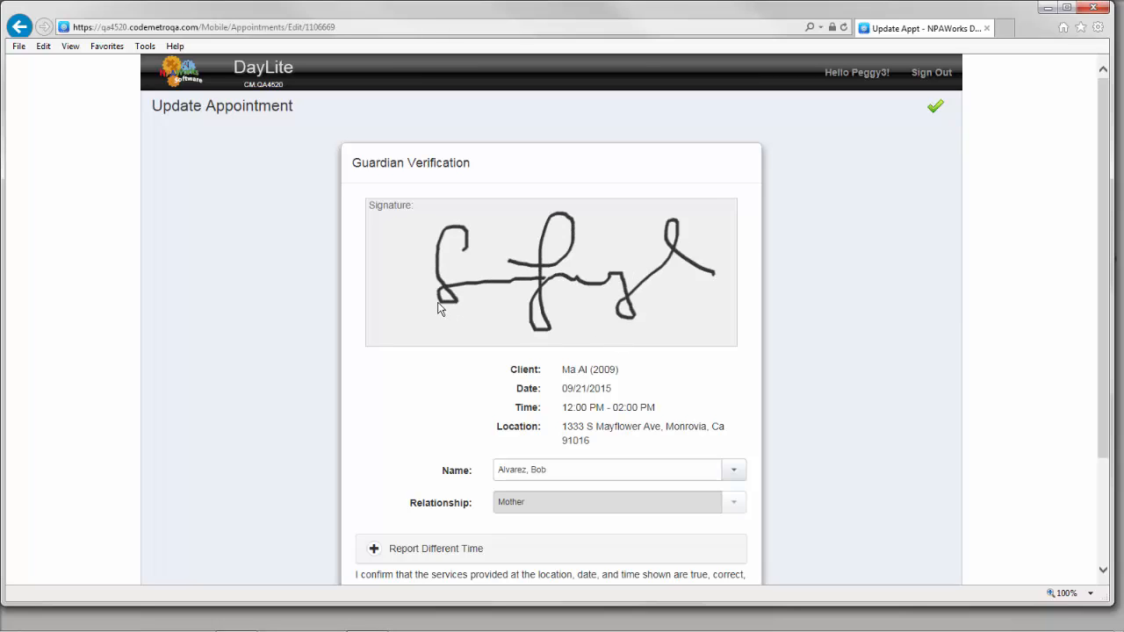
# Choose the second listed guardian as the signer's name in the guardian verification
pyautogui.scroll(-2, 439, 308)
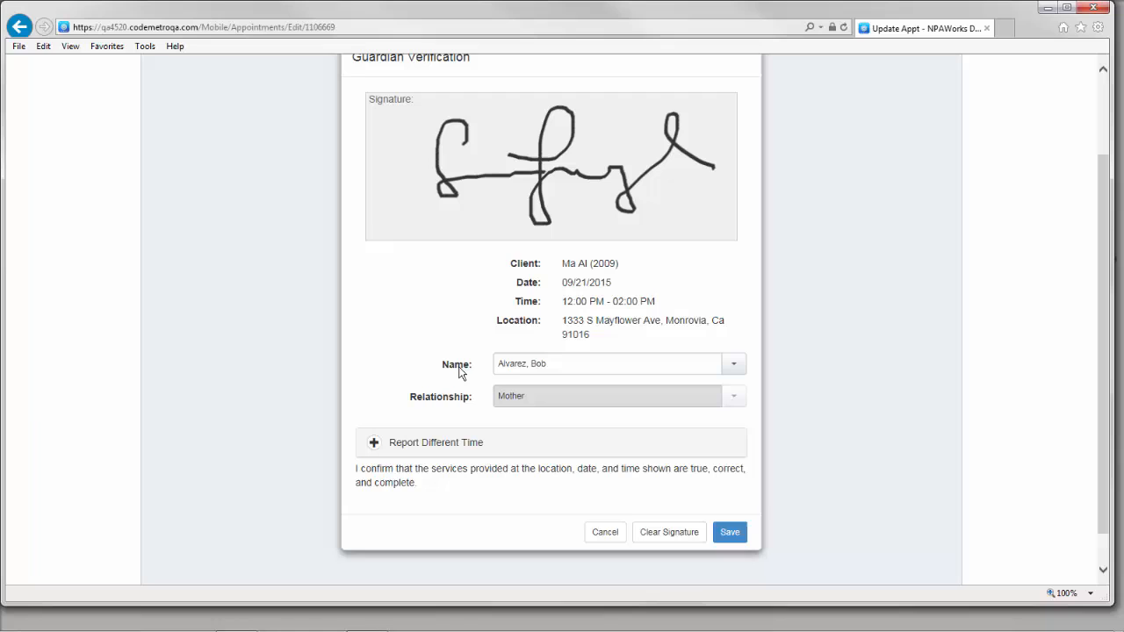
pyautogui.click(738, 366)
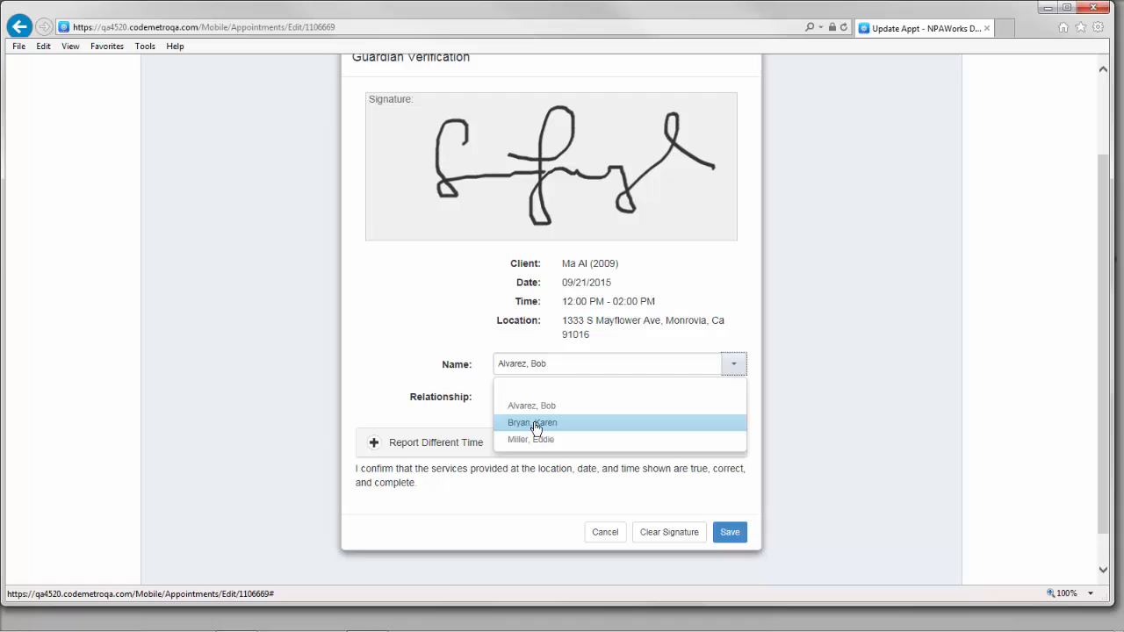
pyautogui.click(536, 425)
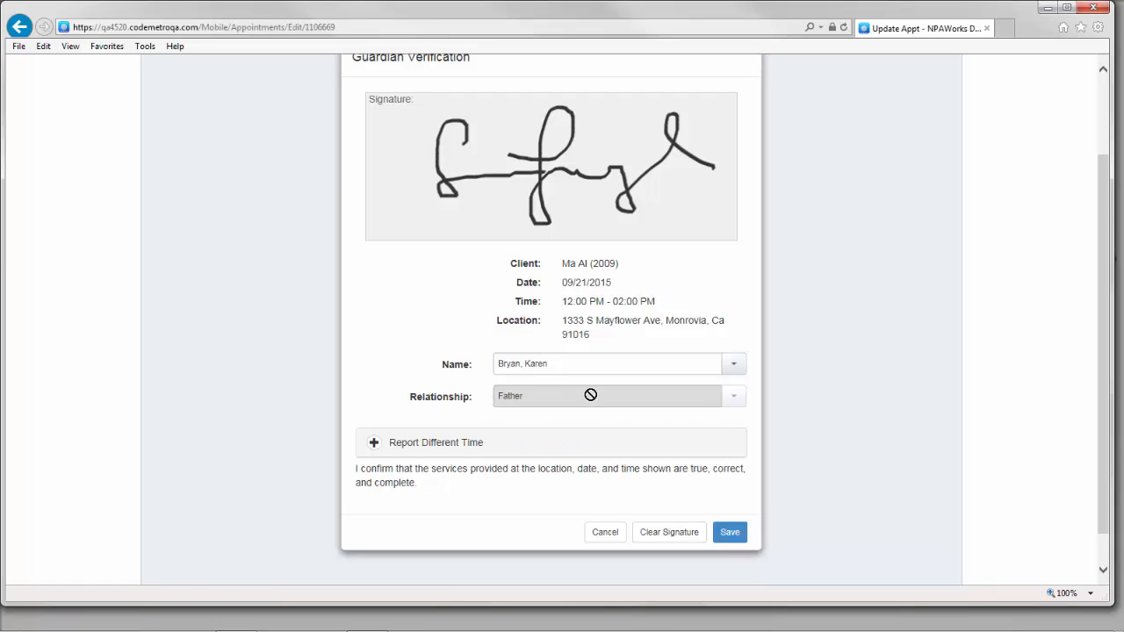
# Clear the listed guardian, enter "Name Here" as the signer's name, and set the relationship to Babysitter
pyautogui.click(743, 363)
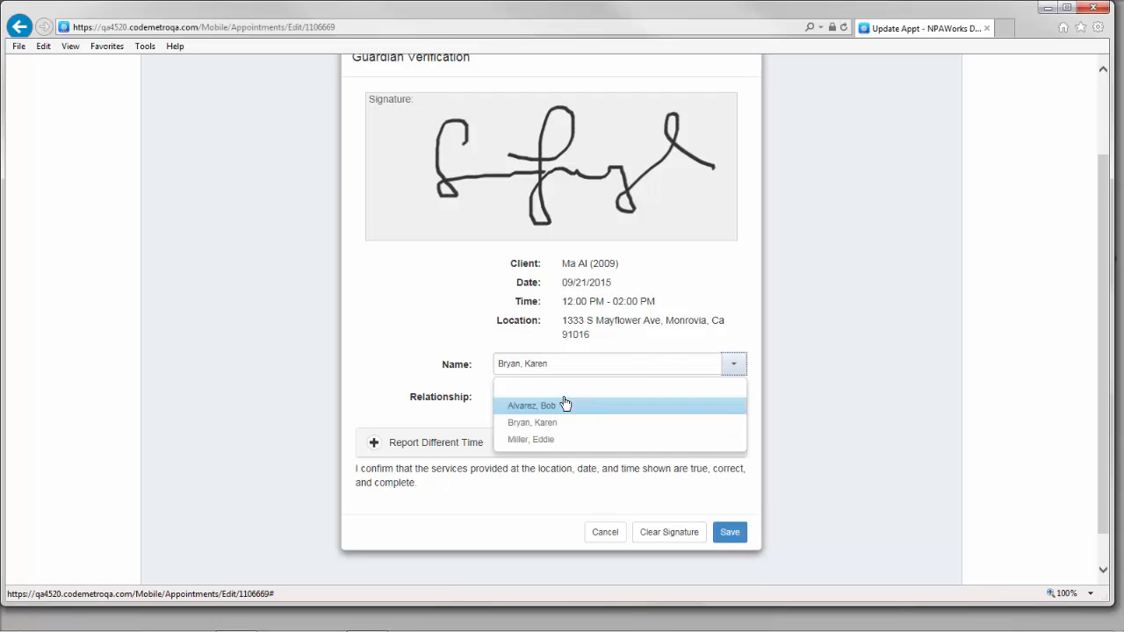
pyautogui.click(567, 402)
pyautogui.click(540, 364)
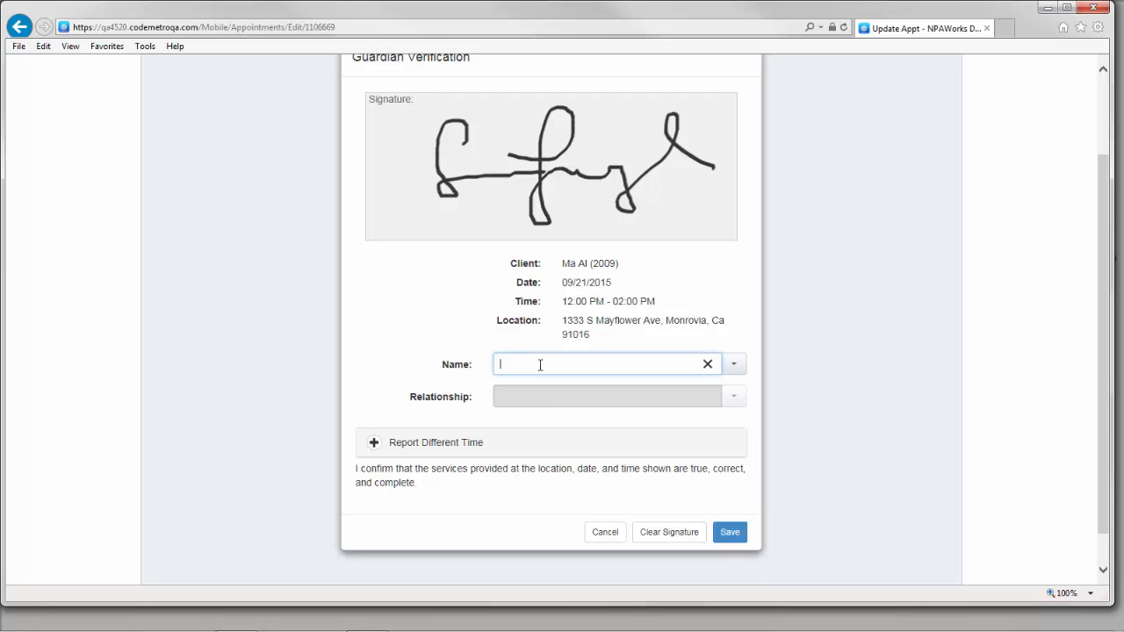
pyautogui.write('Name Her')
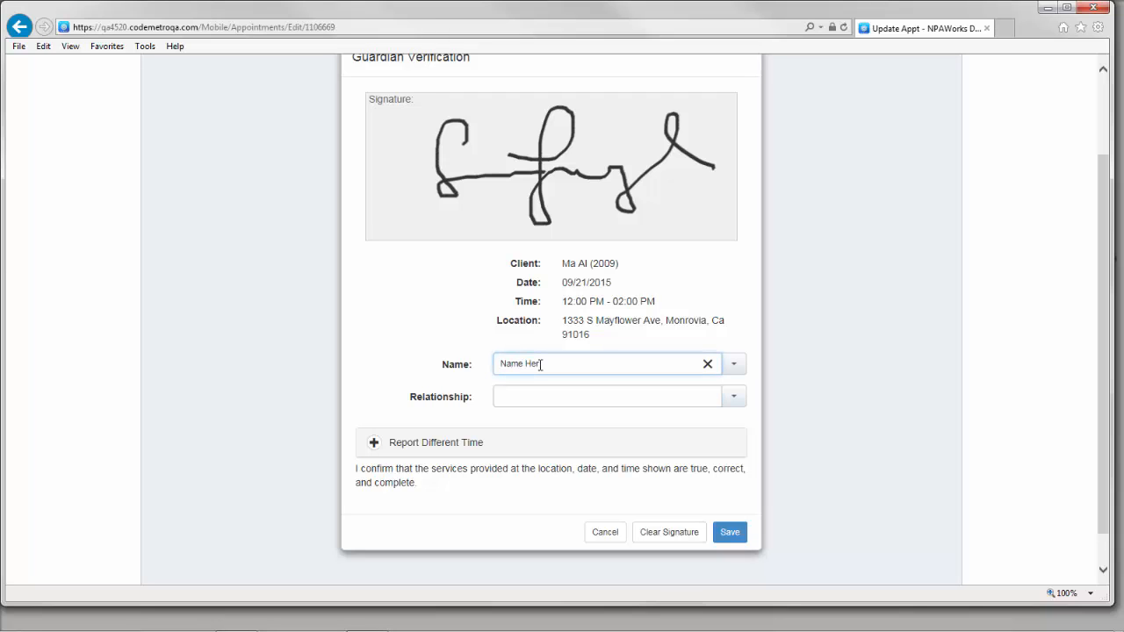
pyautogui.write('e')
pyautogui.click(734, 397)
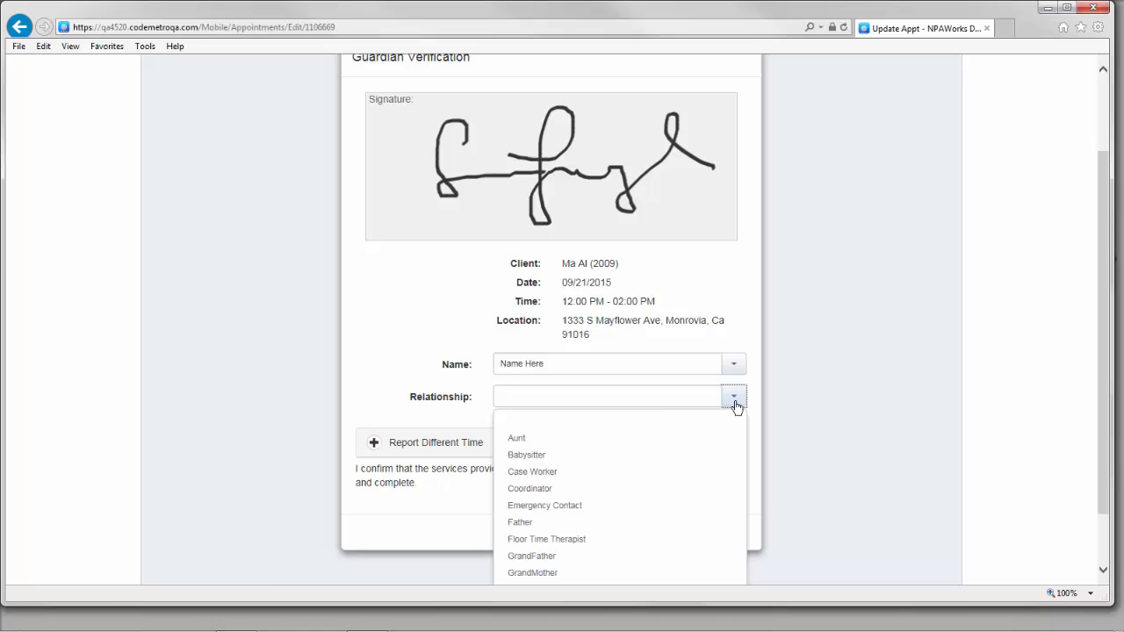
pyautogui.click(546, 455)
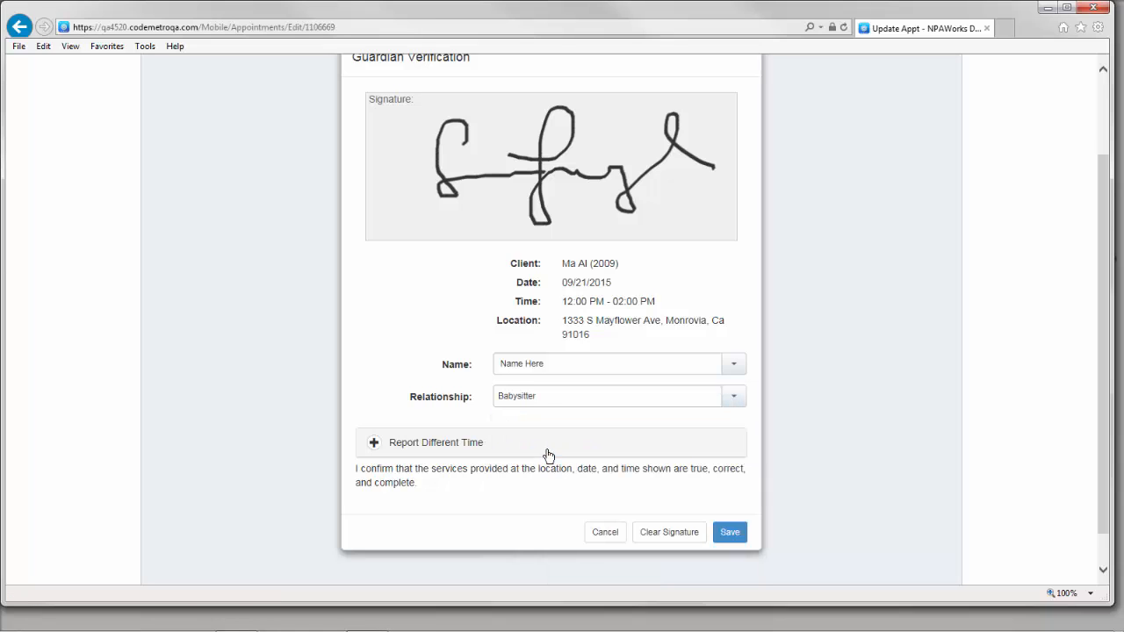
# Report a different time in the guardian verification, with an actual start of 12:05 PM and end of 02:05 PM
pyautogui.click(375, 443)
pyautogui.scroll(-1, 434, 453)
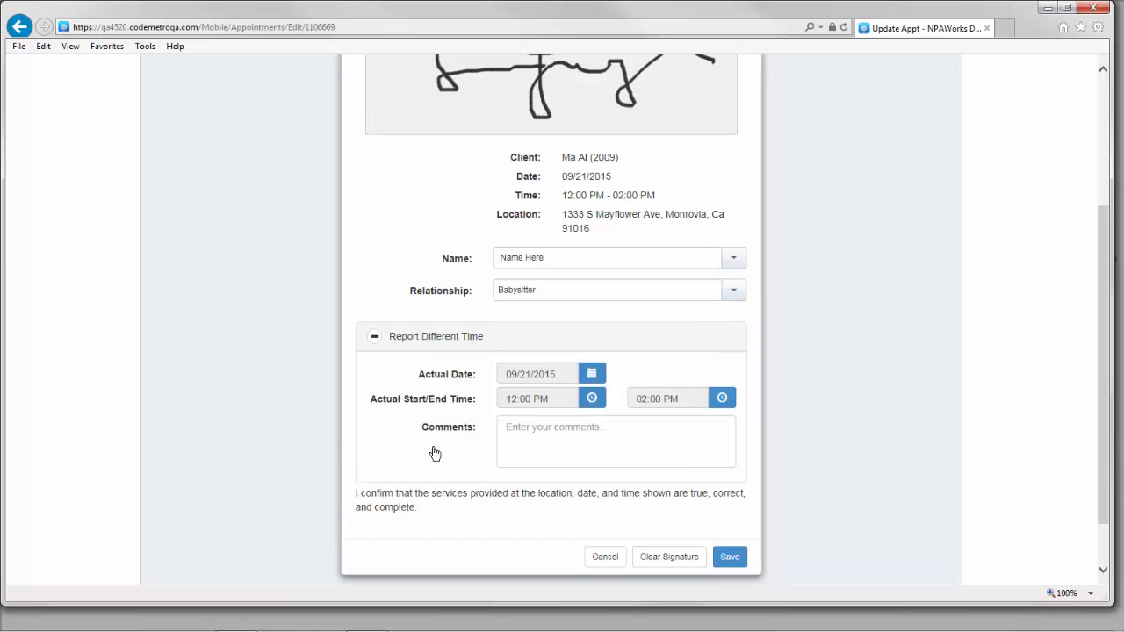
pyautogui.click(592, 398)
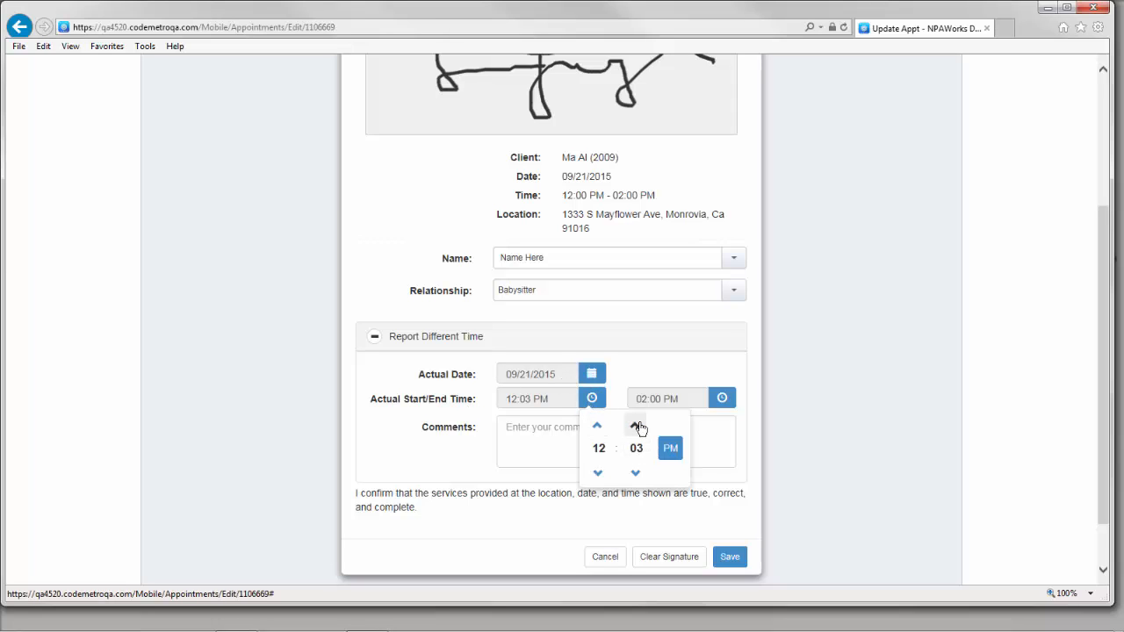
pyautogui.click(698, 442)
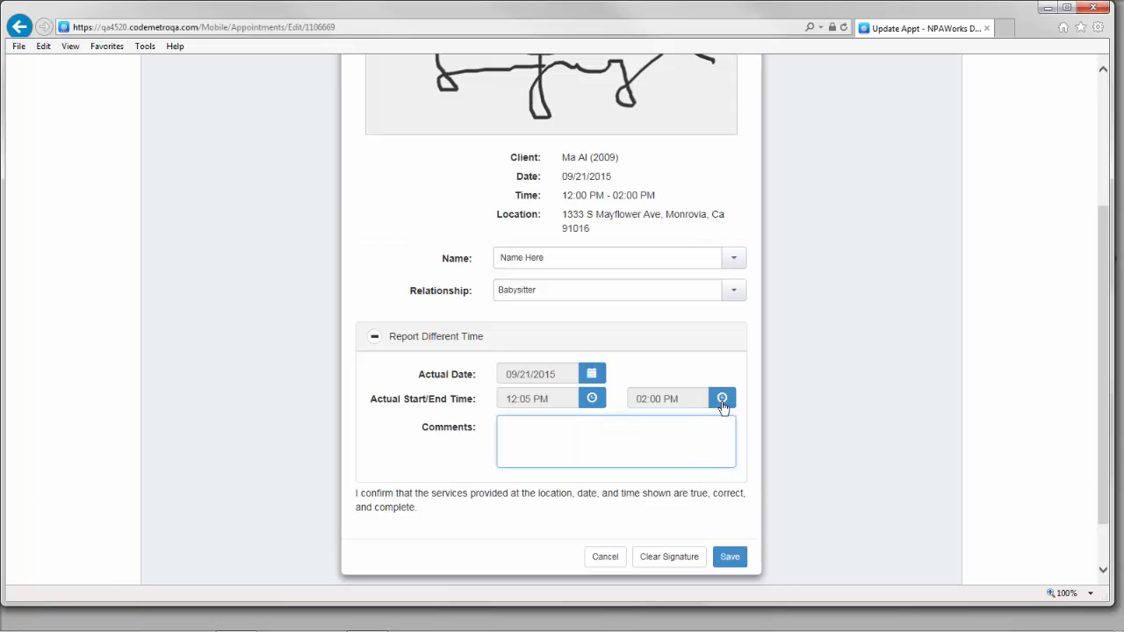
pyautogui.click(724, 401)
pyautogui.click(765, 427)
pyautogui.click(765, 427)
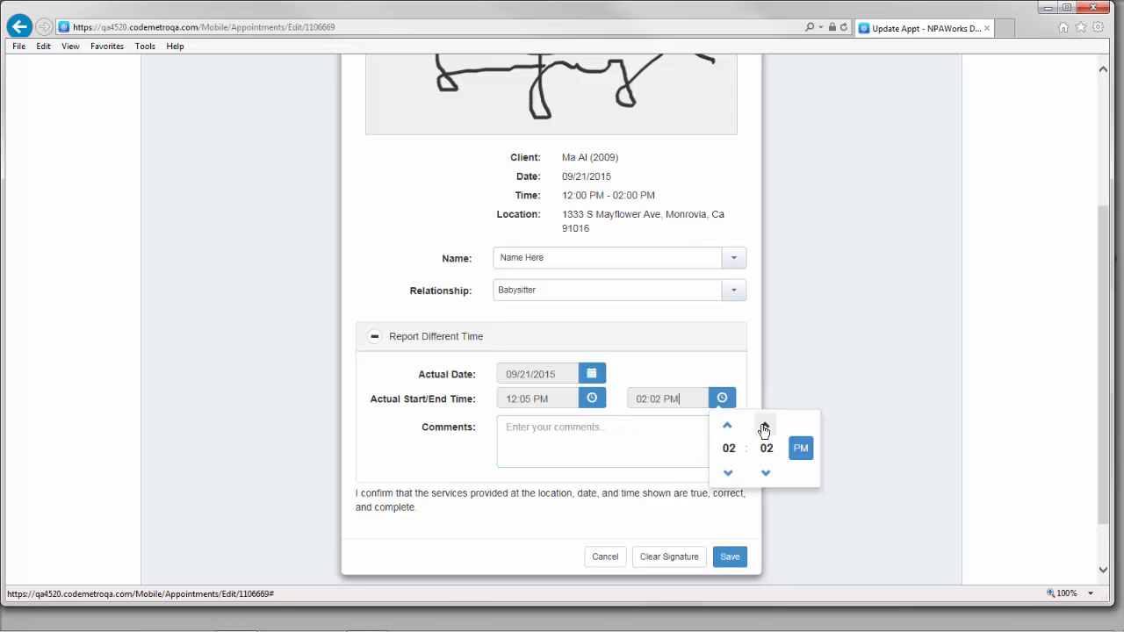
# Add the comment "Staff was 5 minutes late" and save the guardian verification
pyautogui.click(561, 448)
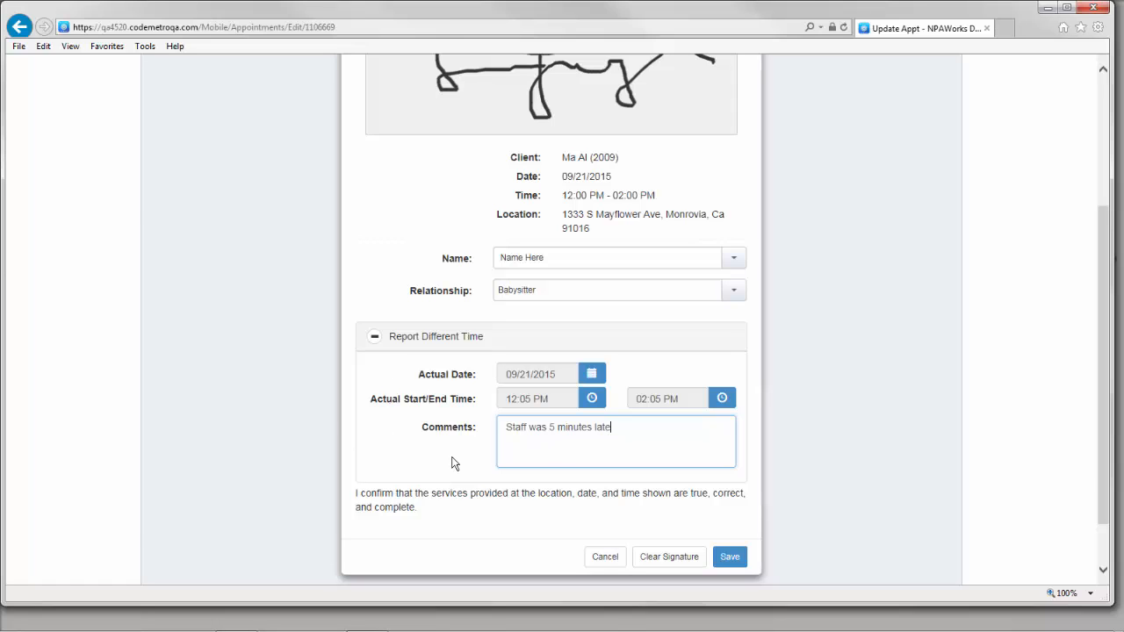
pyautogui.click(727, 559)
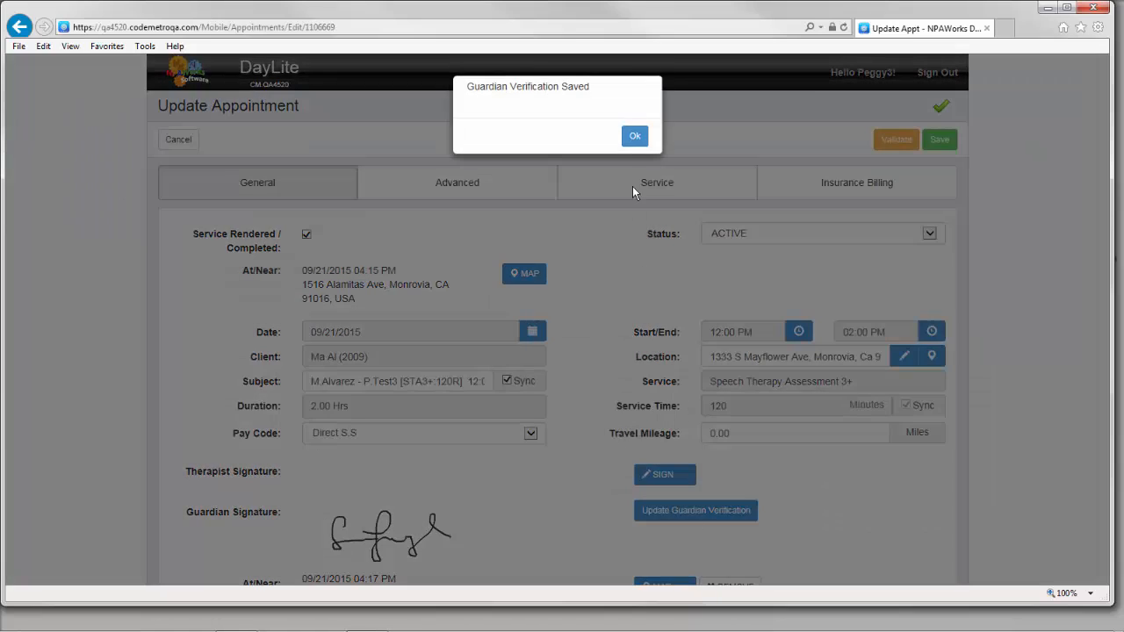
pyautogui.click(634, 137)
# Enter "type here" in the appointment's Office Notes
pyautogui.scroll(-4, 547, 509)
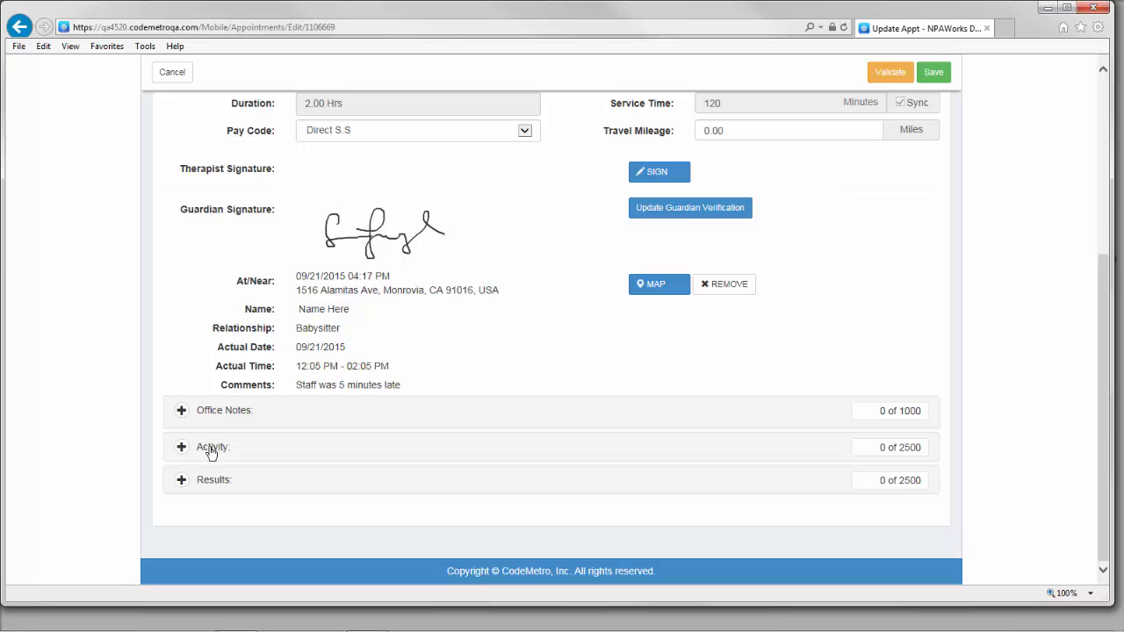
pyautogui.click(182, 412)
pyautogui.scroll(-2, 183, 417)
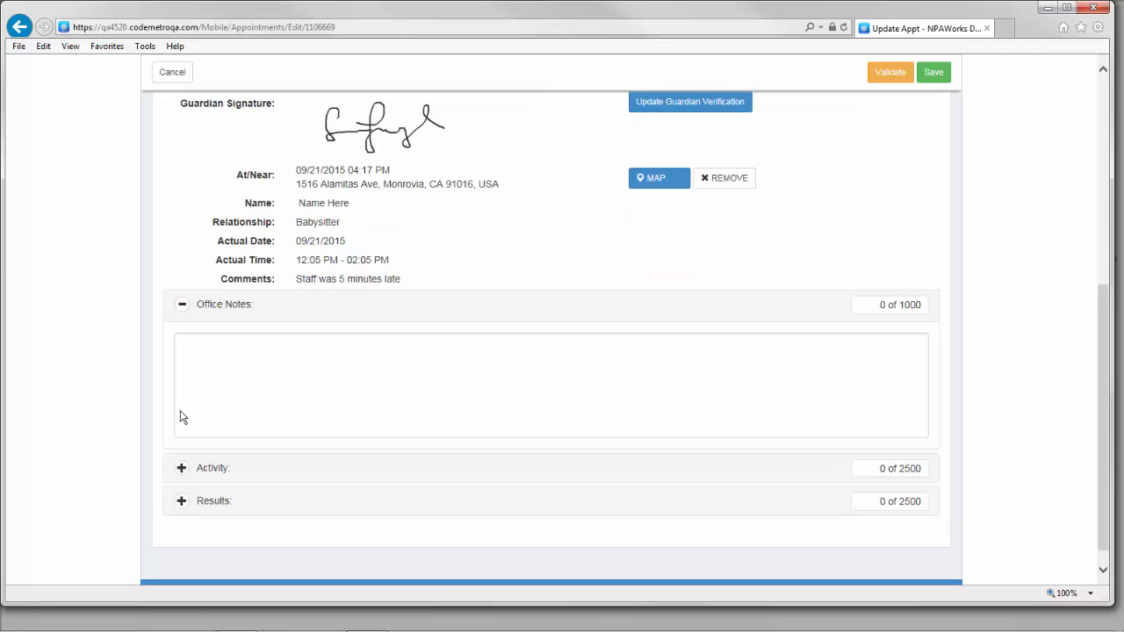
pyautogui.scroll(-1, 183, 418)
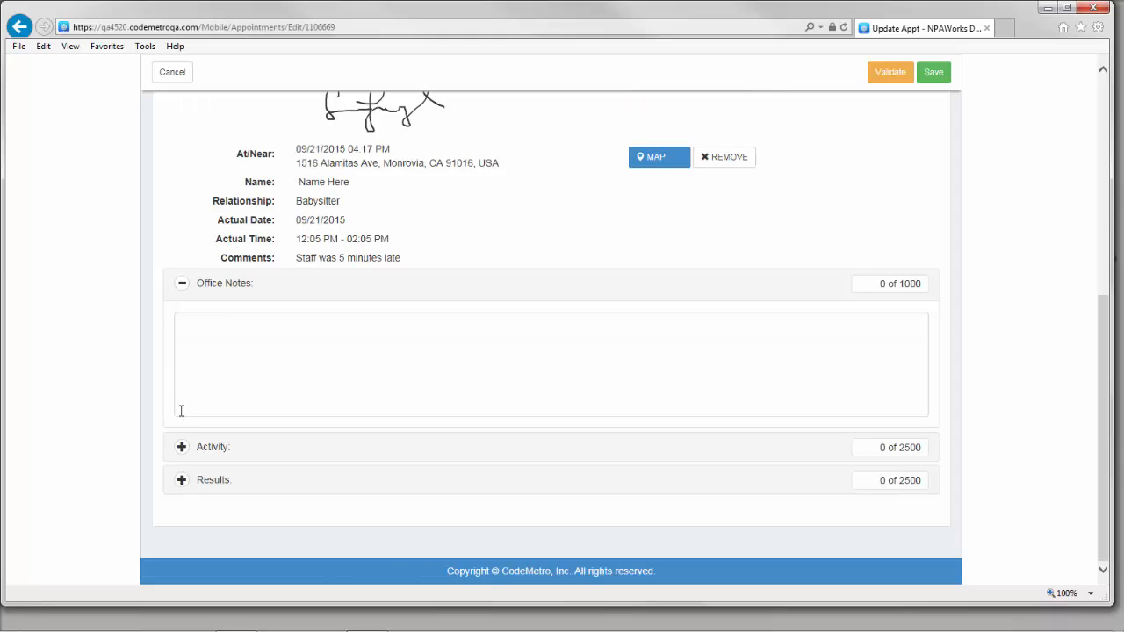
pyautogui.click(230, 380)
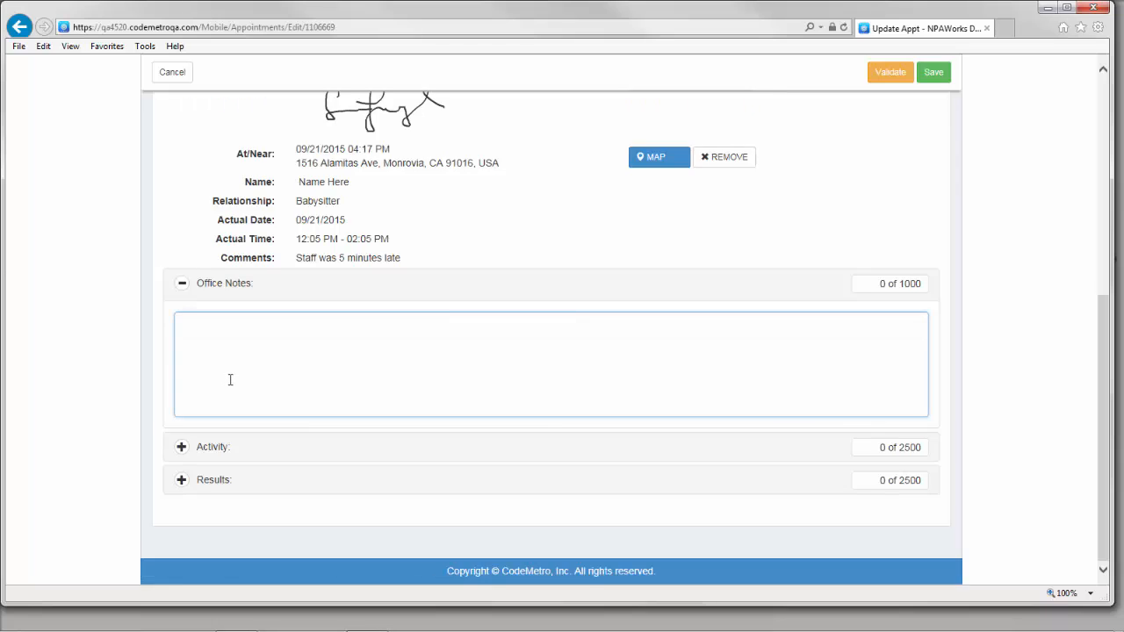
pyautogui.write('type here')
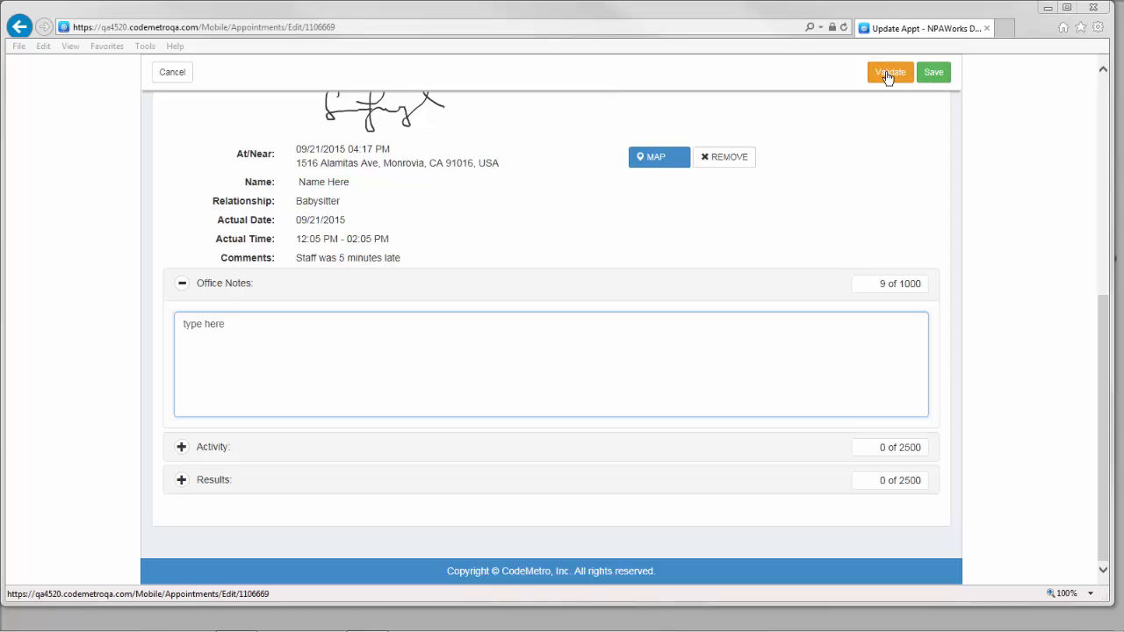
# Validate the updated appointment and save it
pyautogui.click(888, 76)
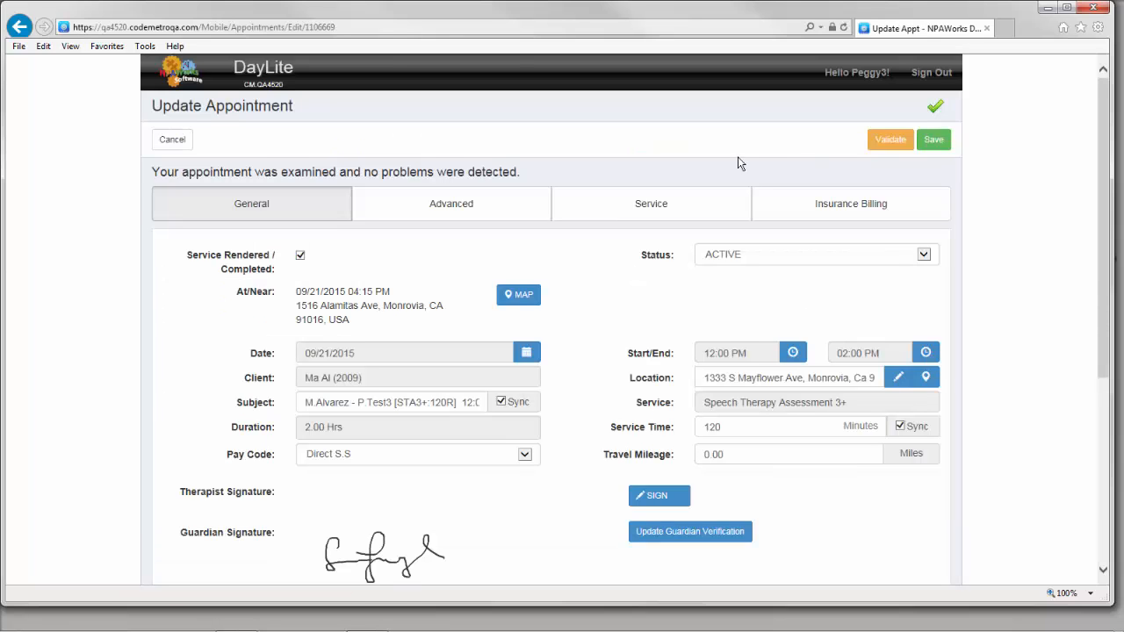
pyautogui.click(933, 142)
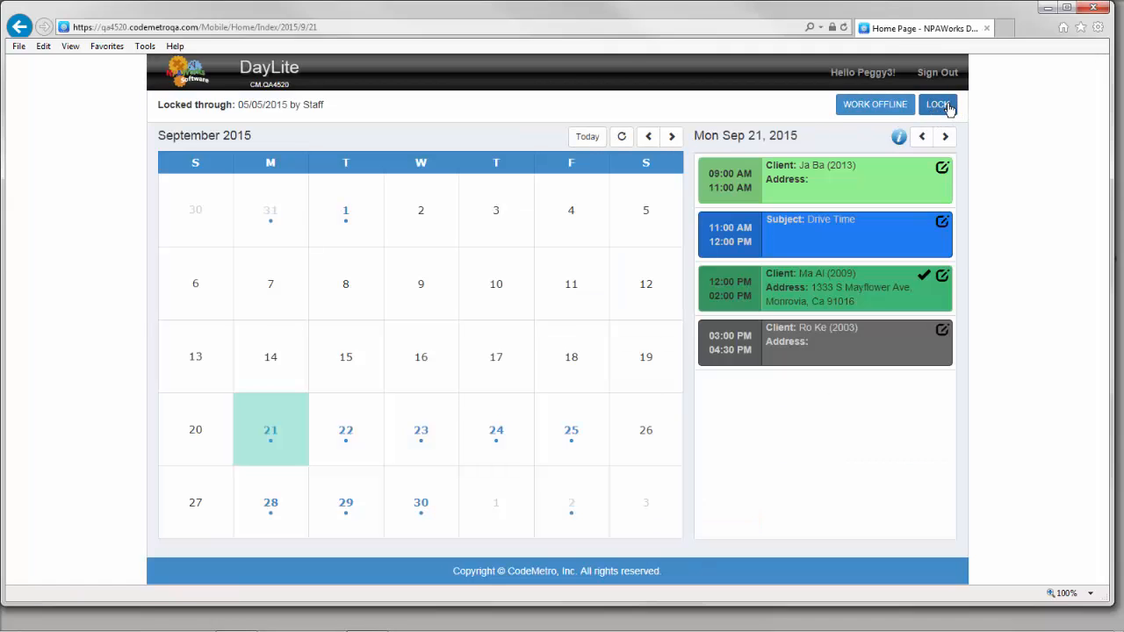
# Submit time and lock the staff schedule with a period end date of 09/20/2015, affirming the statement
pyautogui.click(947, 106)
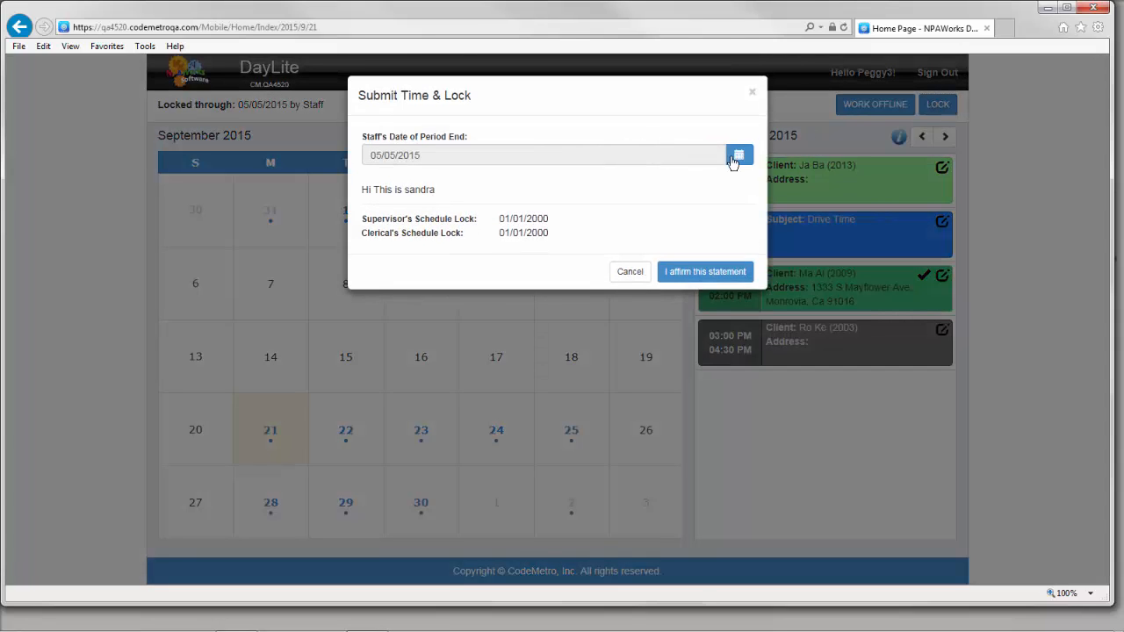
pyautogui.click(740, 157)
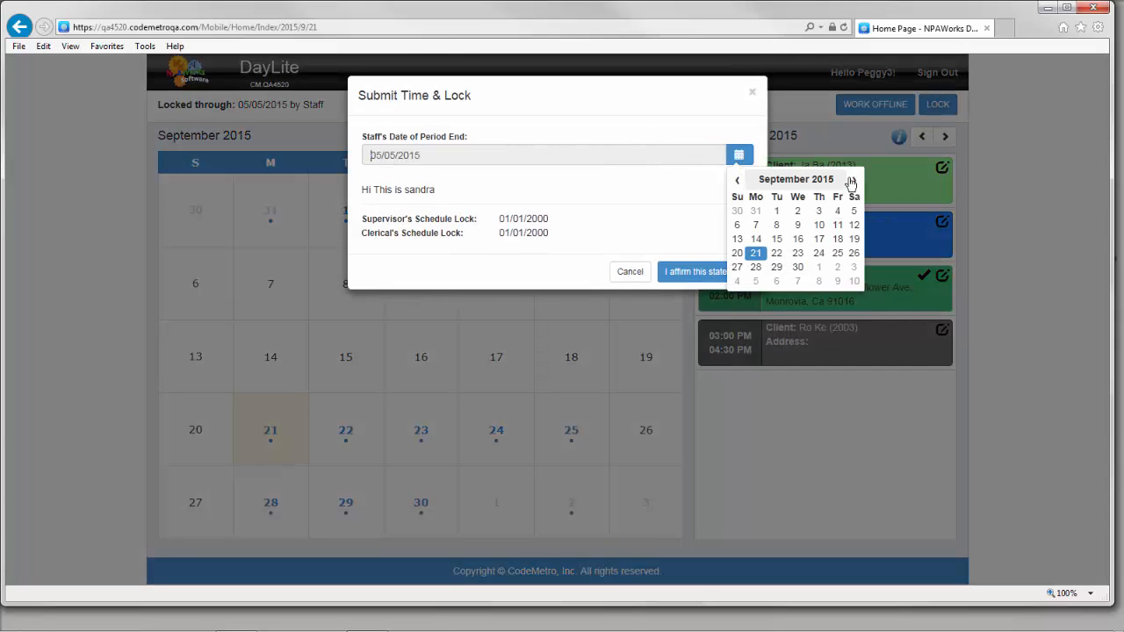
pyautogui.click(739, 254)
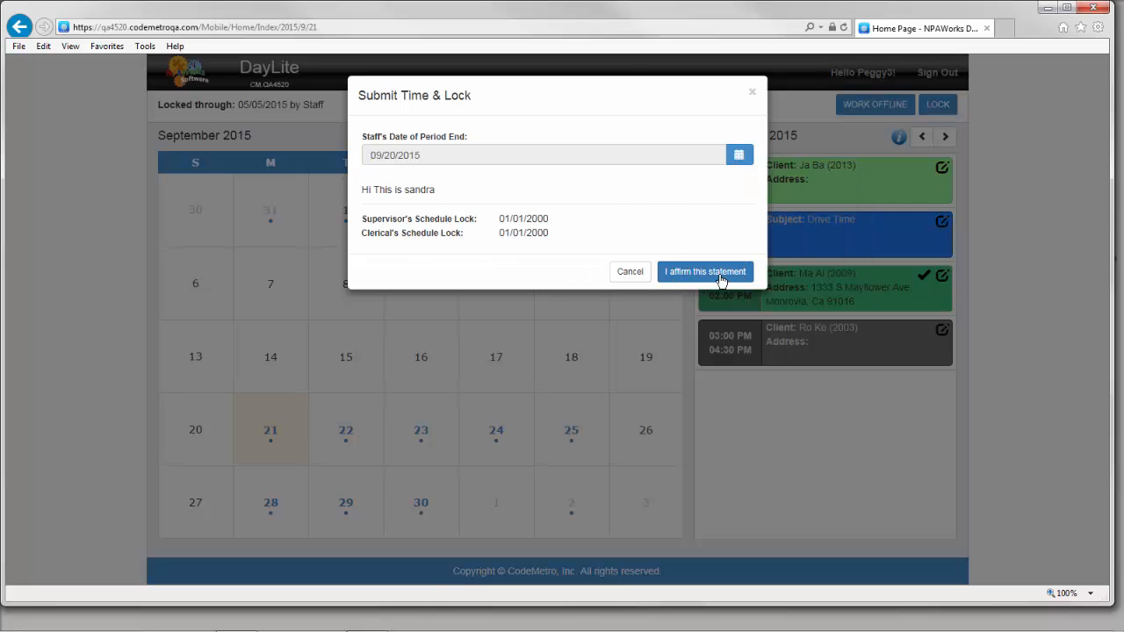
pyautogui.click(721, 274)
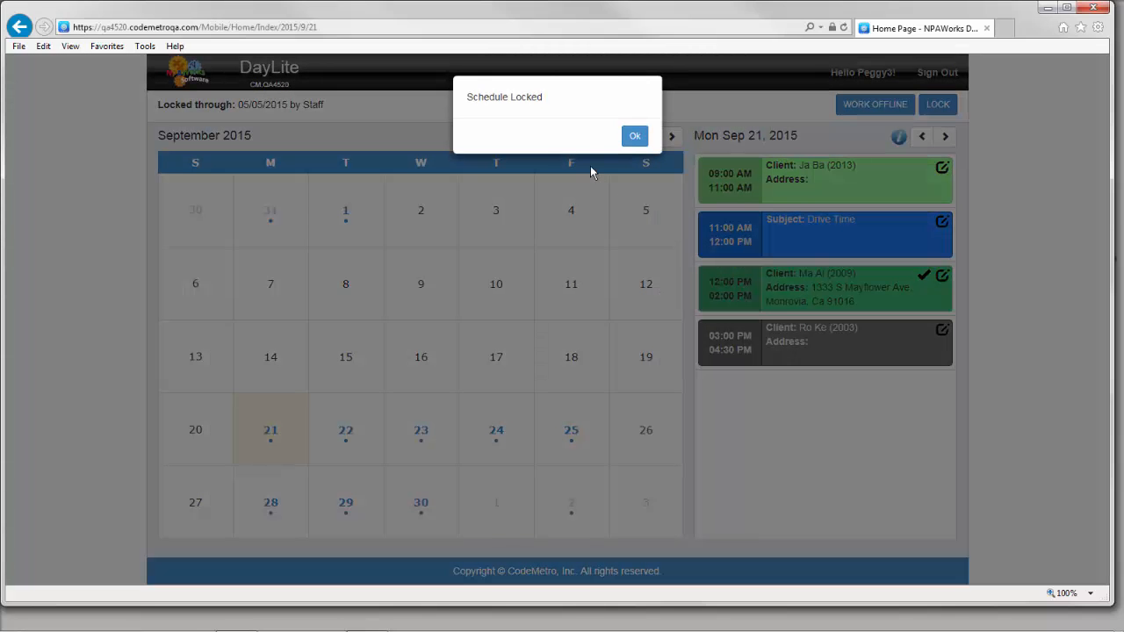
pyautogui.click(633, 139)
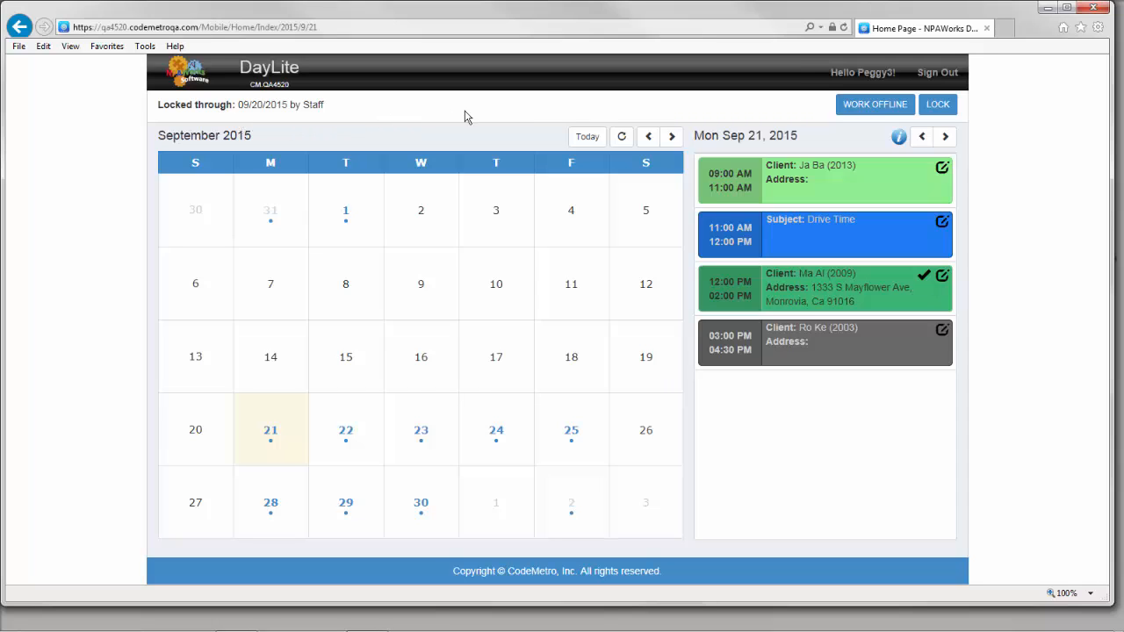
# Sign out of the account
pyautogui.click(948, 78)
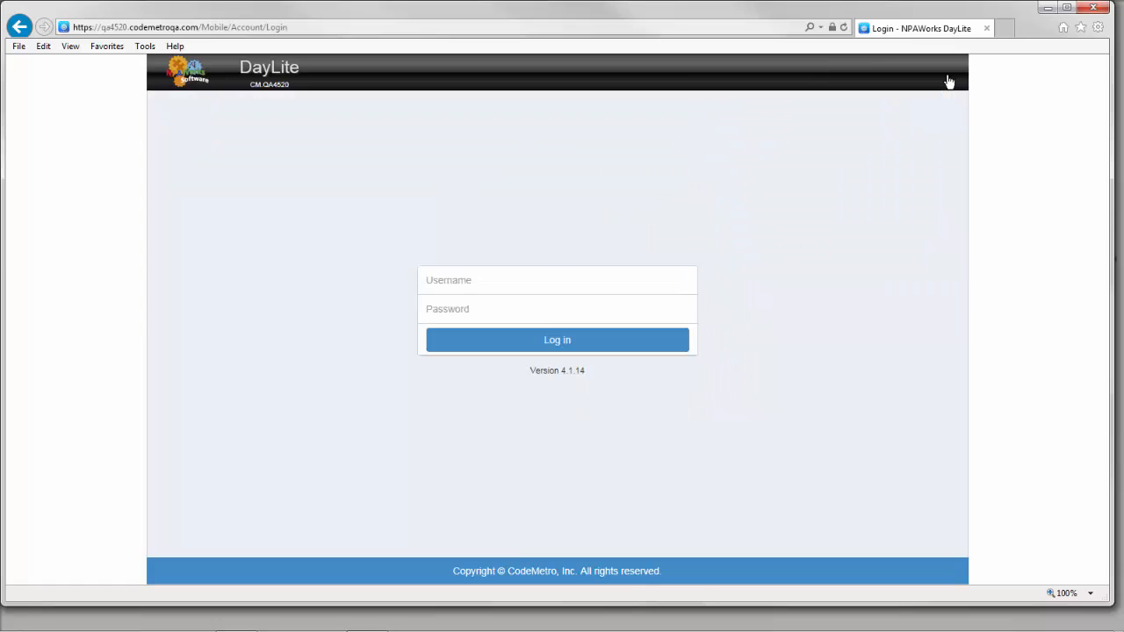